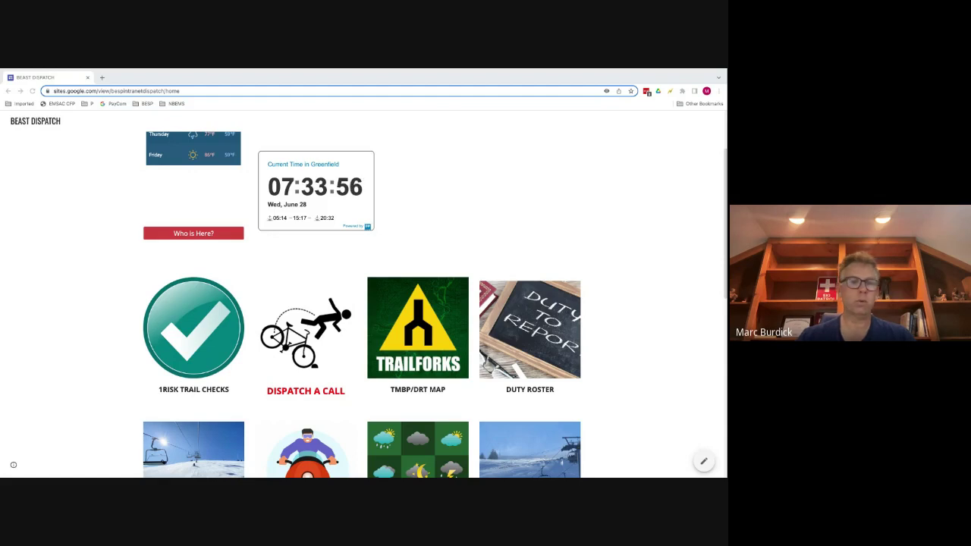
# Look through the dispatch dashboard's weather, clock and resource tiles
pyautogui.scroll(2, 74, 328)
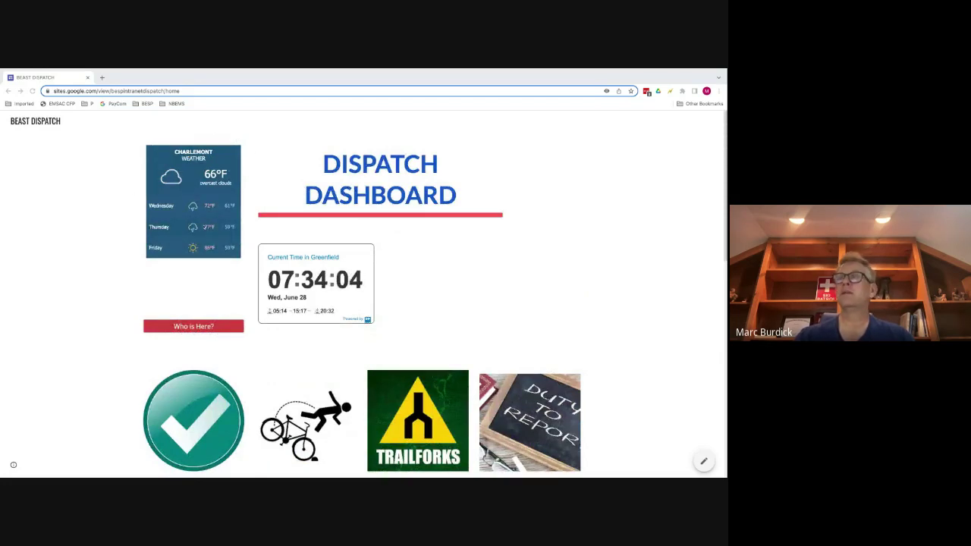
pyautogui.scroll(-2, 123, 283)
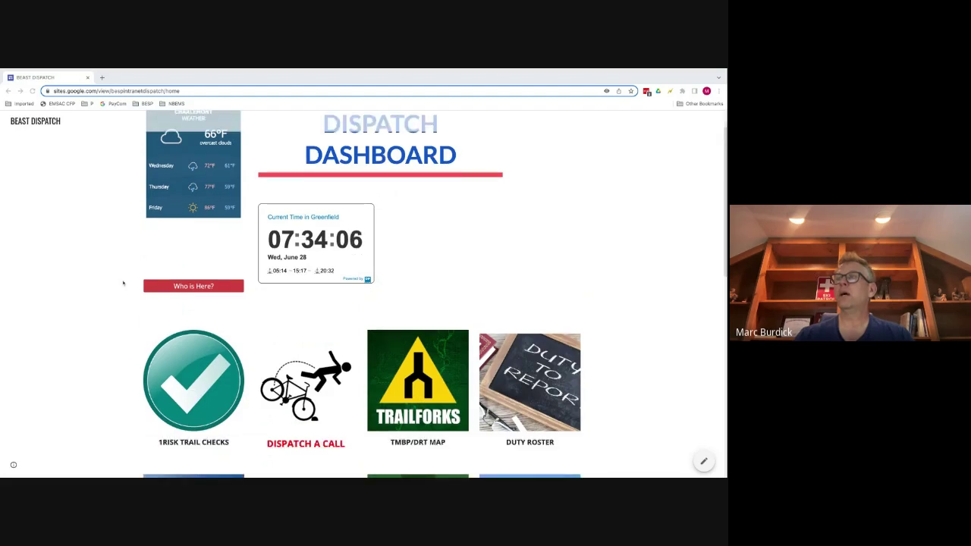
pyautogui.scroll(-1, 238, 276)
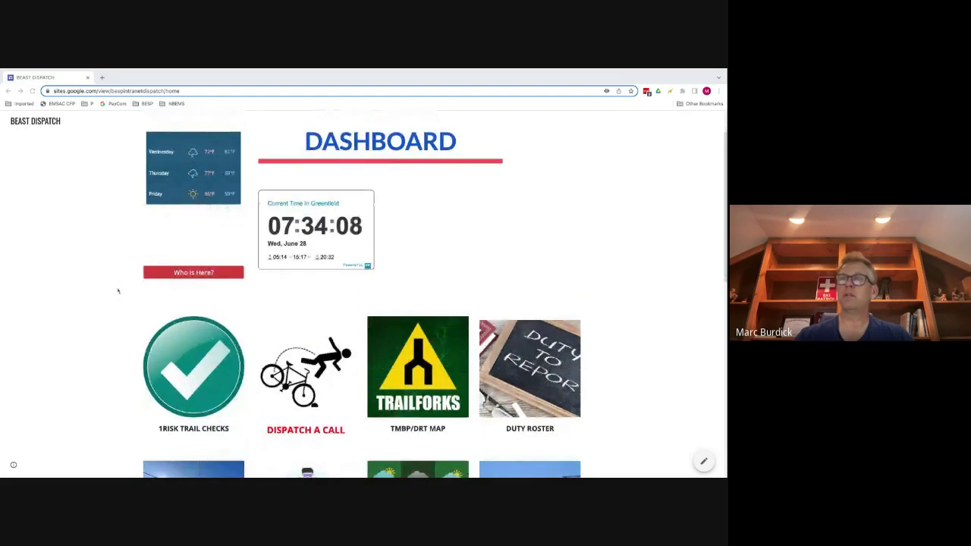
pyautogui.scroll(-1, 80, 291)
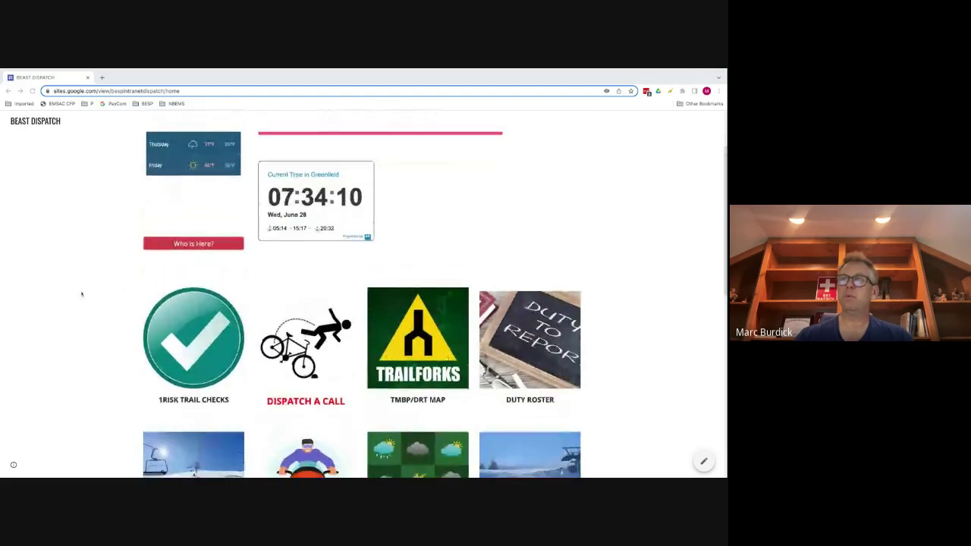
pyautogui.scroll(-1, 81, 294)
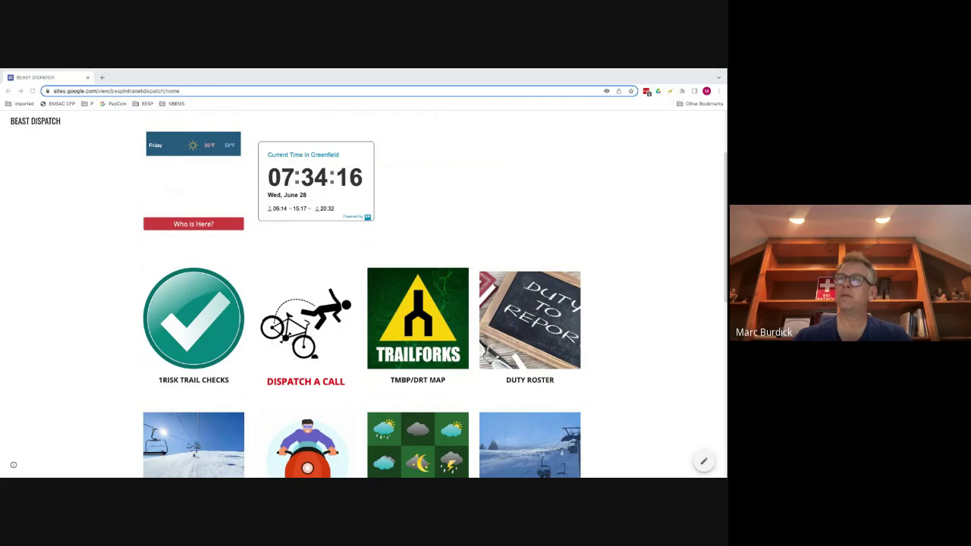
pyautogui.scroll(-3, 362, 296)
pyautogui.scroll(1, 362, 296)
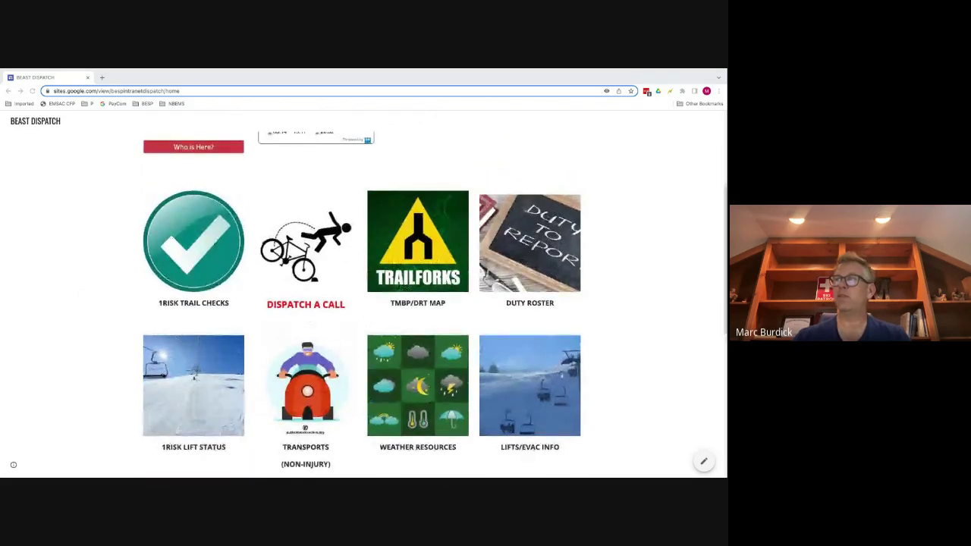
pyautogui.scroll(-1, 362, 296)
pyautogui.scroll(1, 362, 296)
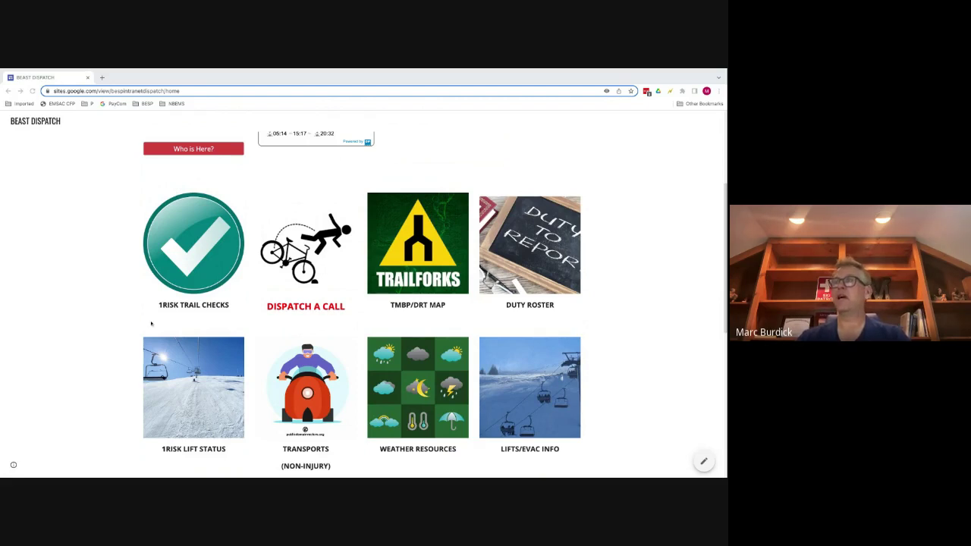
# Open the Dispatch a Call application from the dashboard and create a new dispatch
pyautogui.click(315, 187)
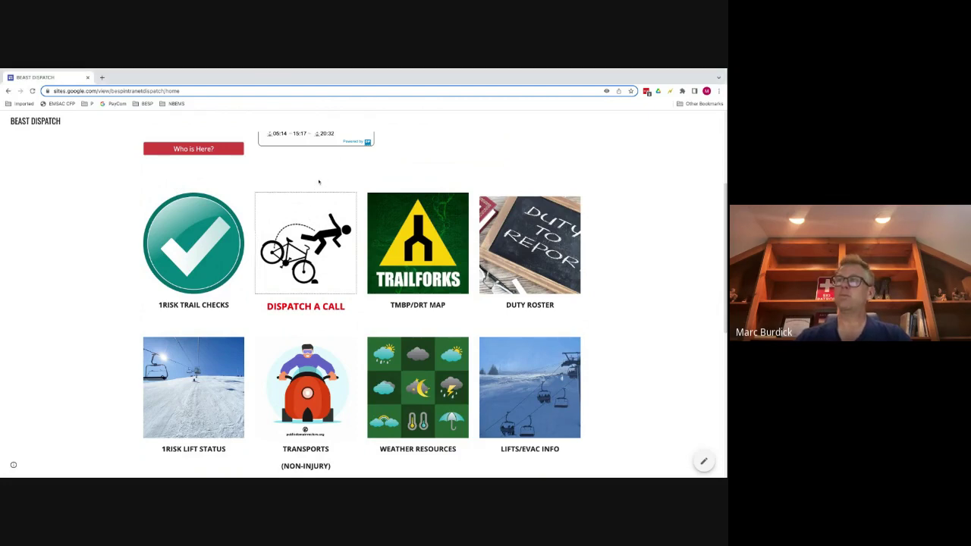
pyautogui.click(307, 264)
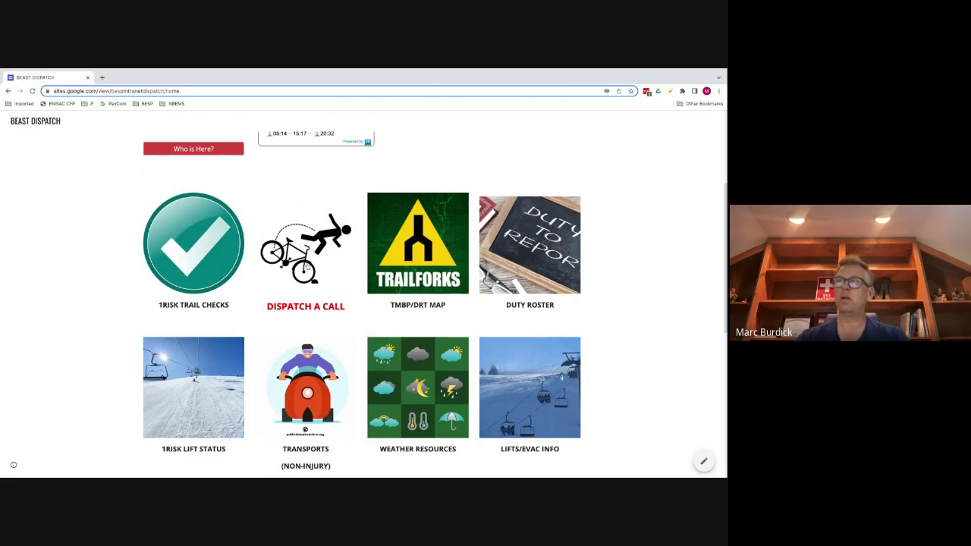
pyautogui.click(307, 266)
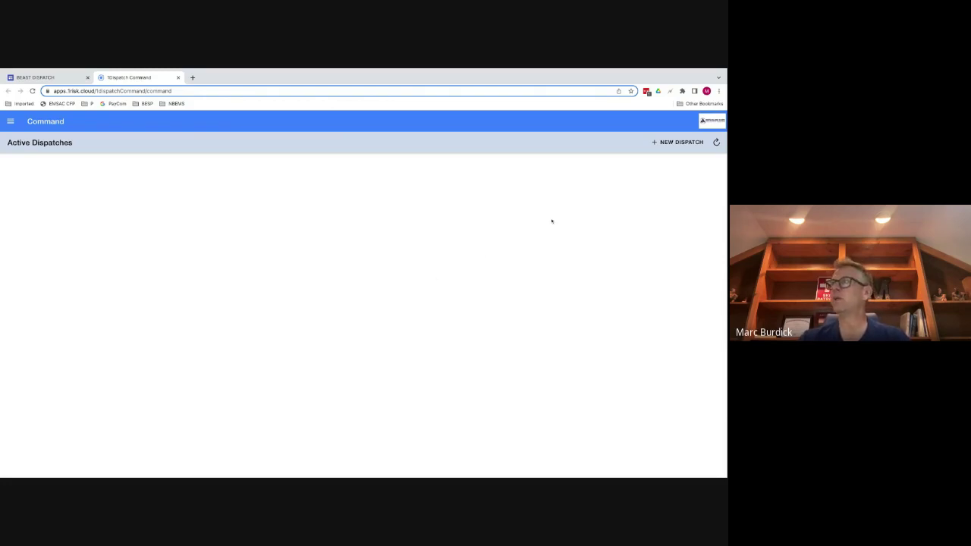
pyautogui.click(670, 143)
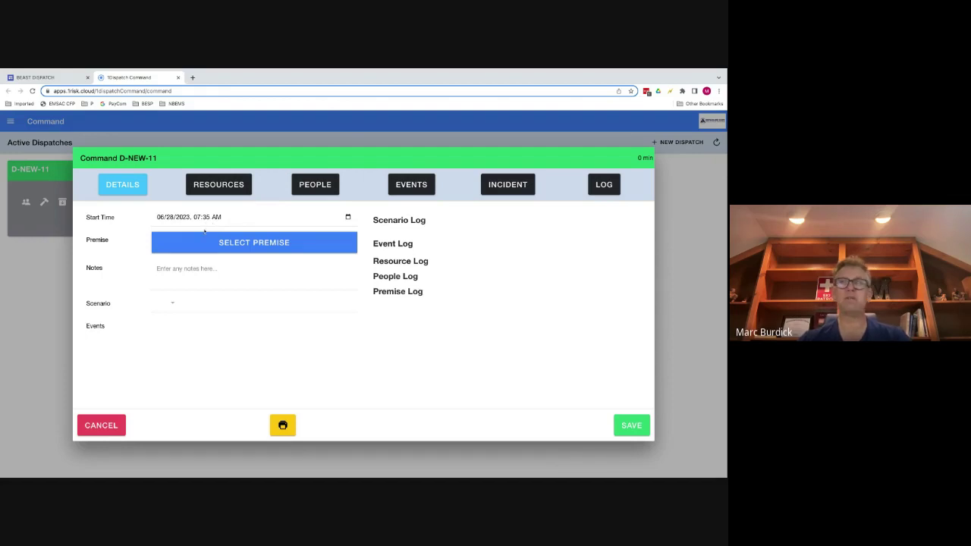
# Set the dispatch's premise to Gronk, found by searching the park trails for "gron"
pyautogui.click(254, 243)
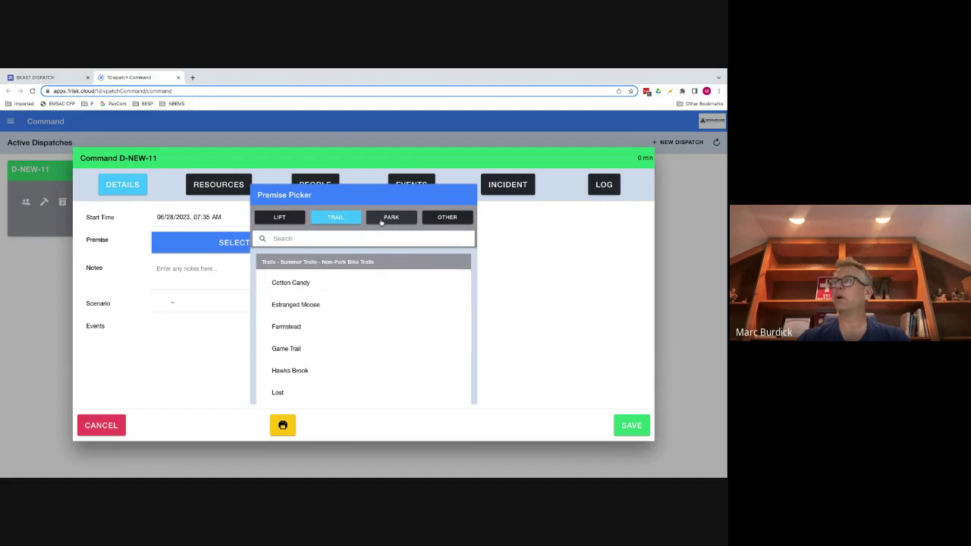
pyautogui.click(441, 221)
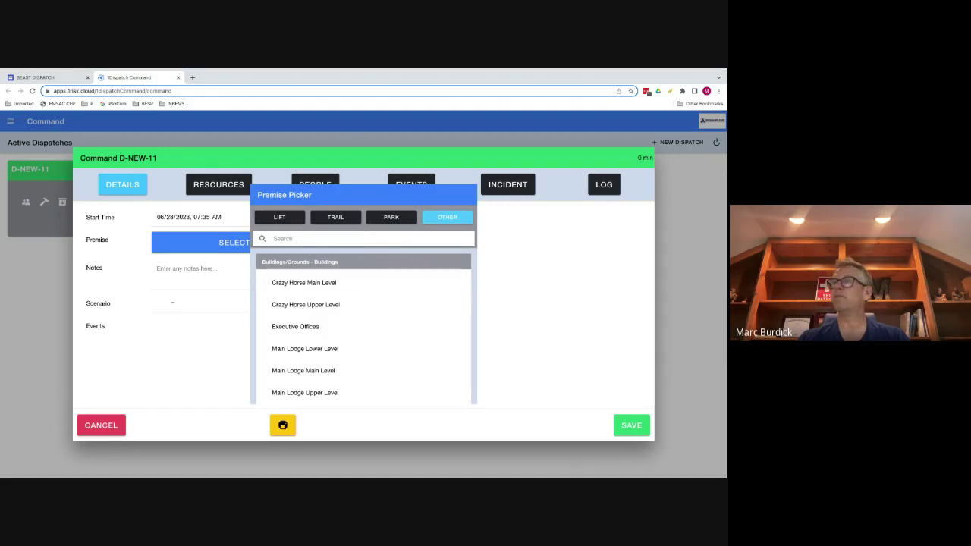
pyautogui.click(392, 218)
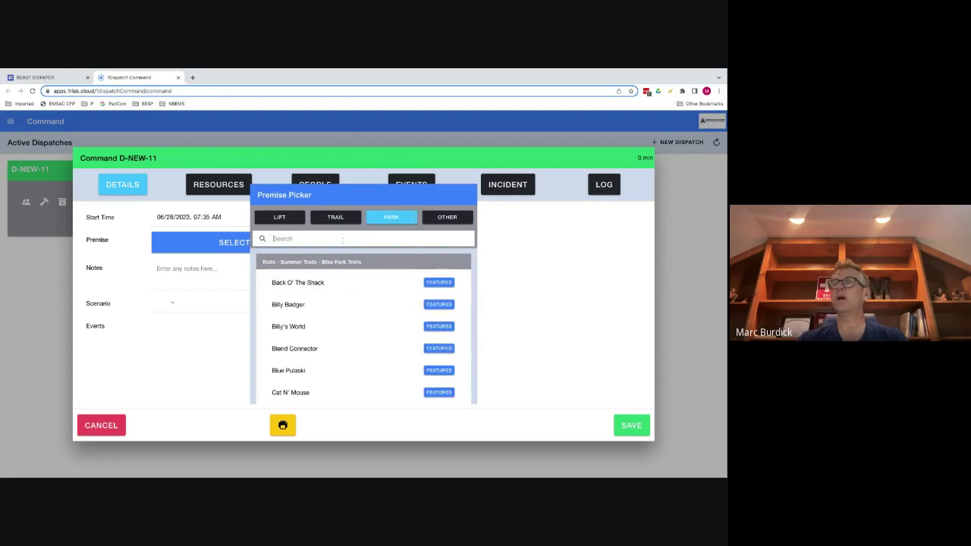
pyautogui.write('gron')
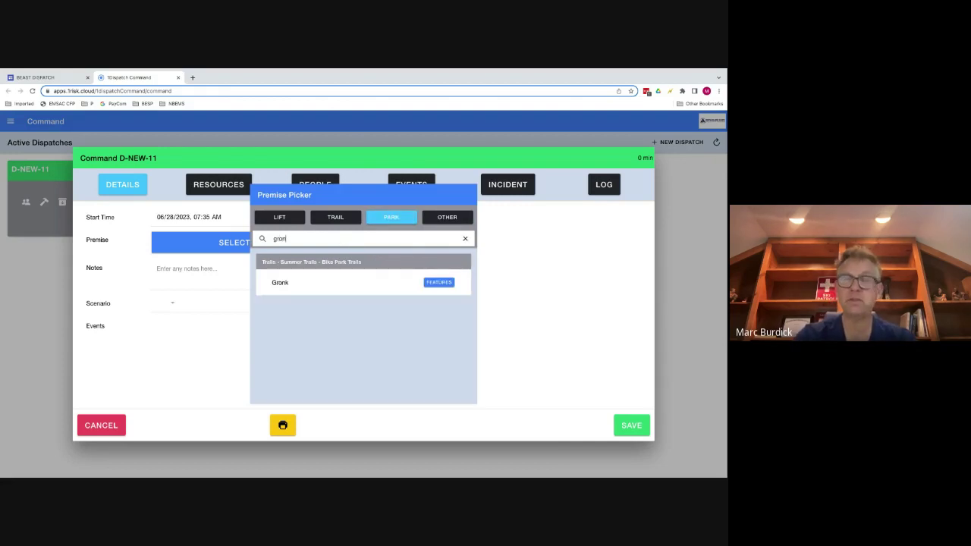
pyautogui.click(286, 283)
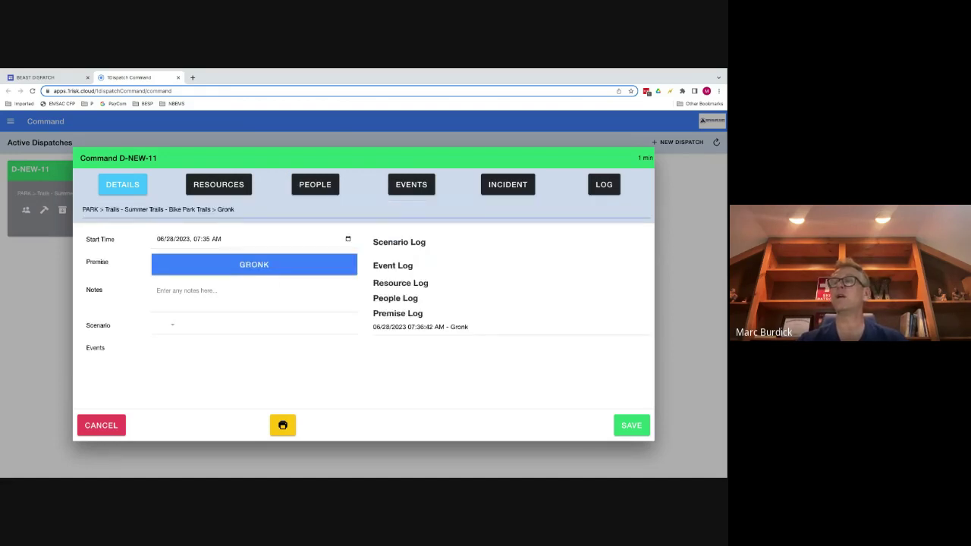
# Enter the dispatch note "male, mid gronk, leg injury" and set the scenario to Injured Person
pyautogui.click(218, 291)
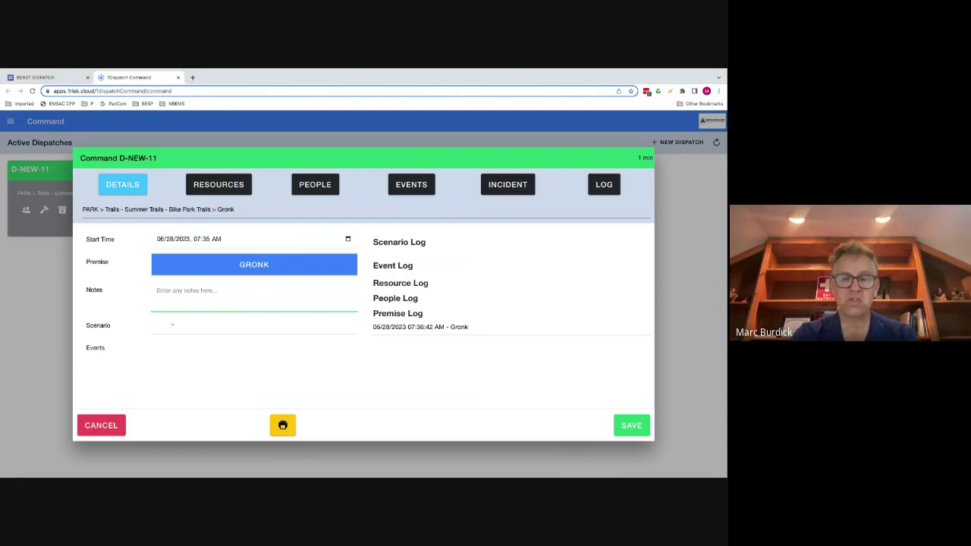
pyautogui.write('male')
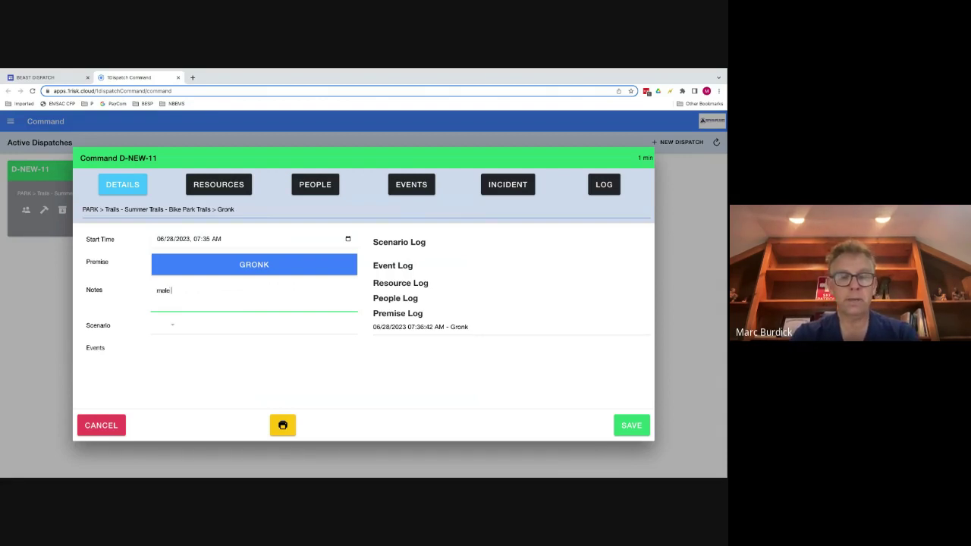
pyautogui.write(', ')
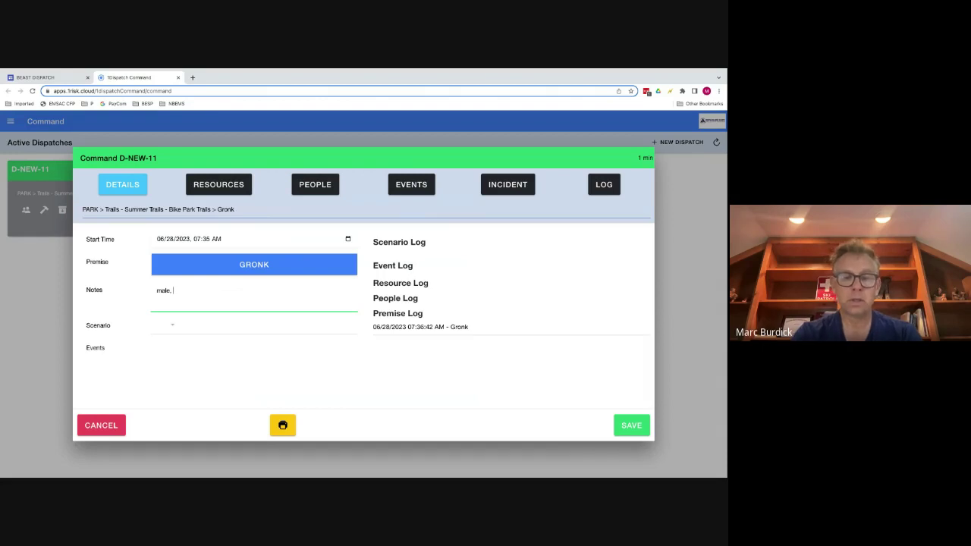
pyautogui.write('mind gronk, leg inju')
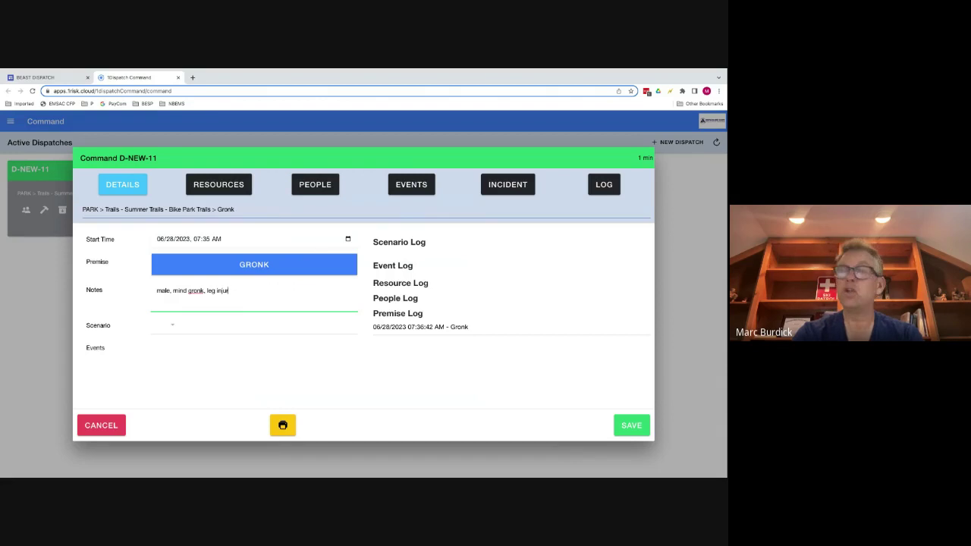
pyautogui.write('ry')
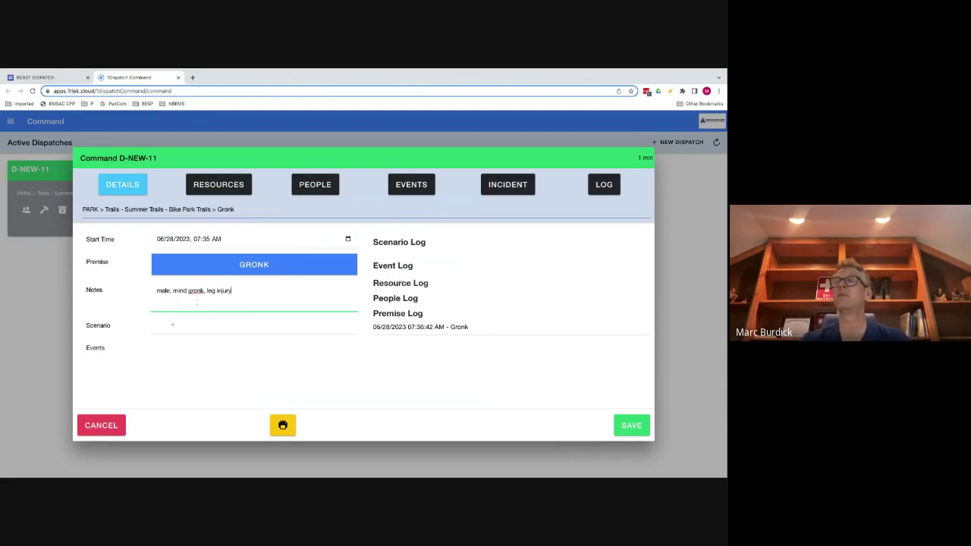
pyautogui.click(180, 291)
pyautogui.press('BackSpace')
pyautogui.write('l')
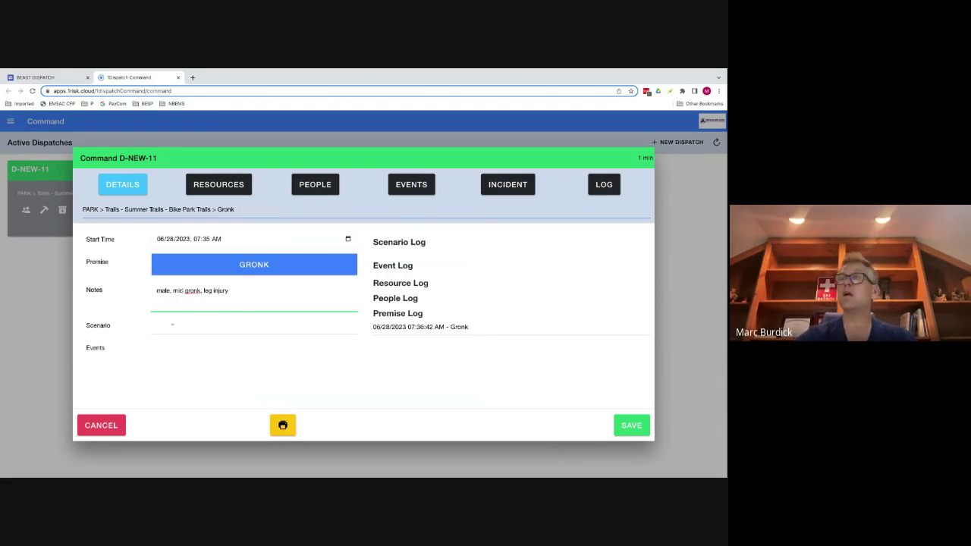
pyautogui.click(174, 327)
pyautogui.click(277, 393)
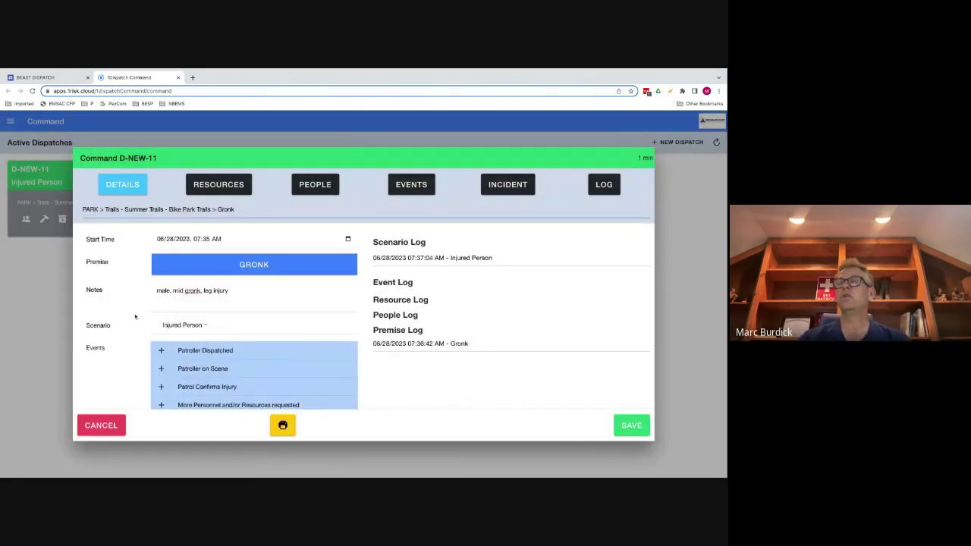
# Log the events Patroller Dispatched, Patroller on Scene, Patrol Confirms Injury, and More Personnel and/or Resources requested for the dispatch
pyautogui.scroll(-3, 135, 317)
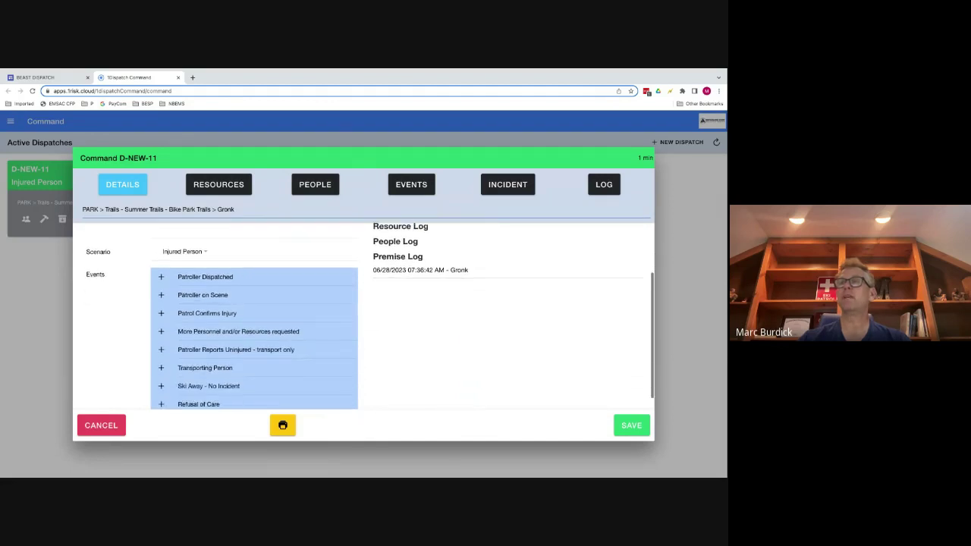
pyautogui.scroll(-1, 364, 311)
pyautogui.scroll(1, 365, 311)
pyautogui.scroll(-1, 364, 311)
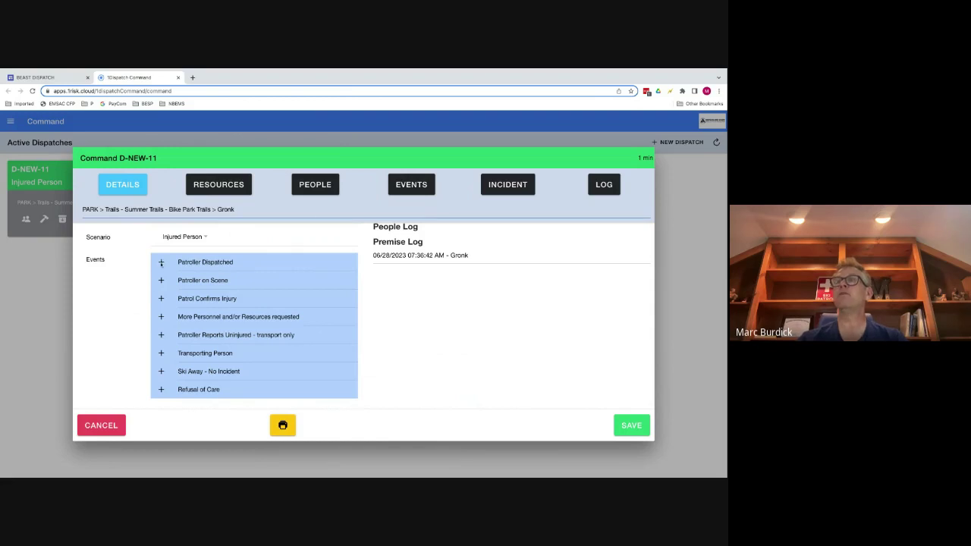
pyautogui.click(161, 262)
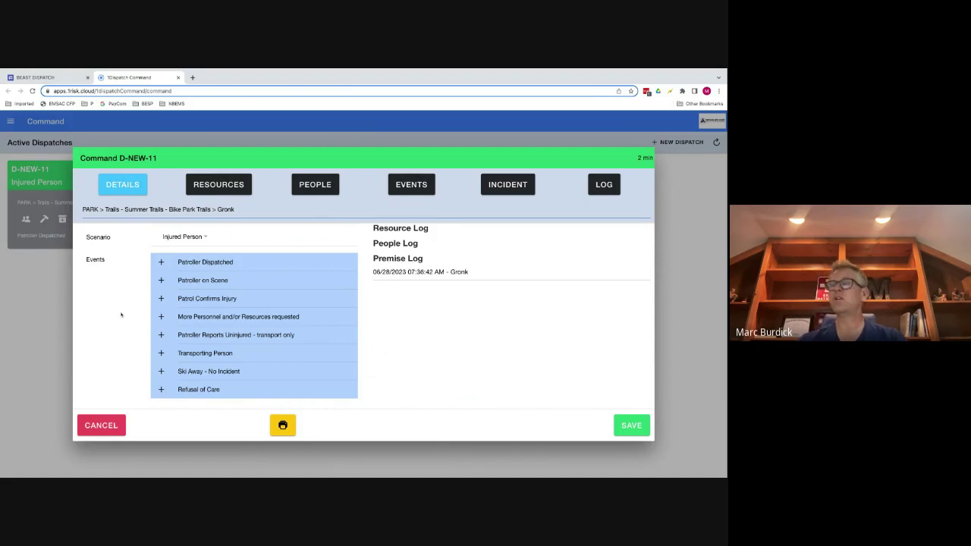
pyautogui.click(161, 281)
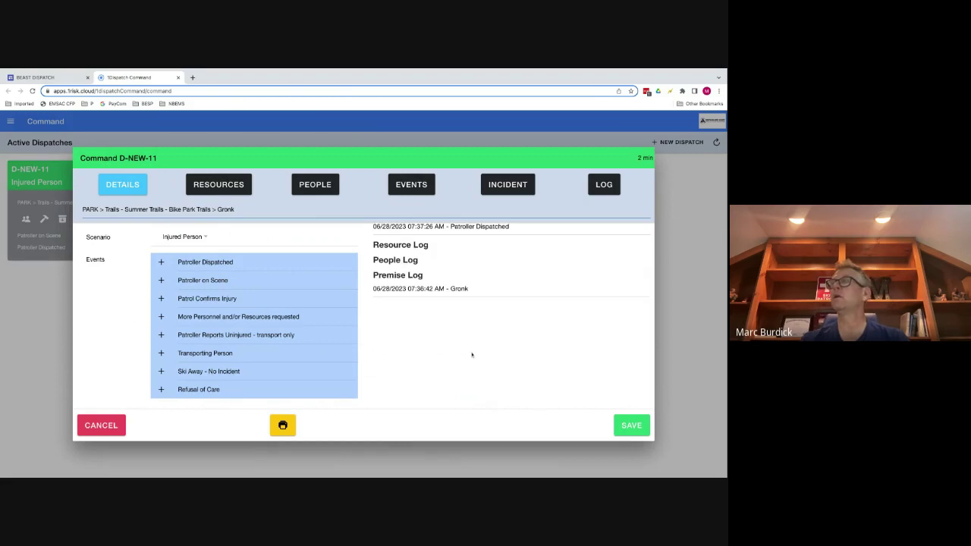
pyautogui.scroll(2, 472, 355)
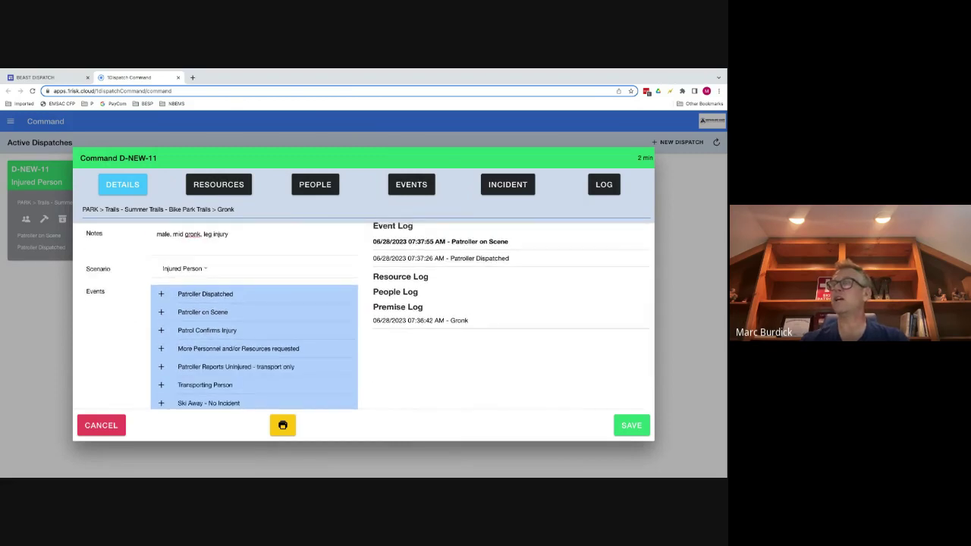
pyautogui.scroll(-2, 370, 316)
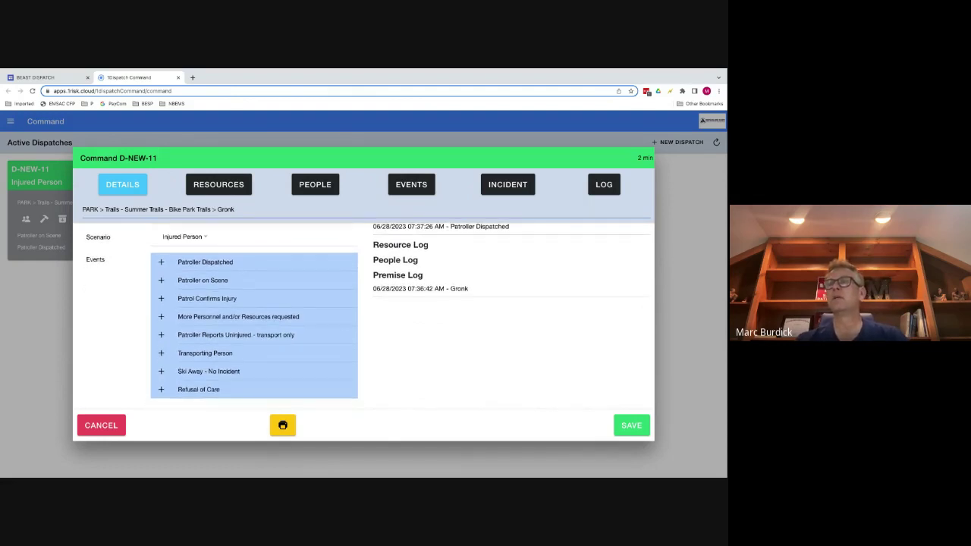
pyautogui.click(161, 299)
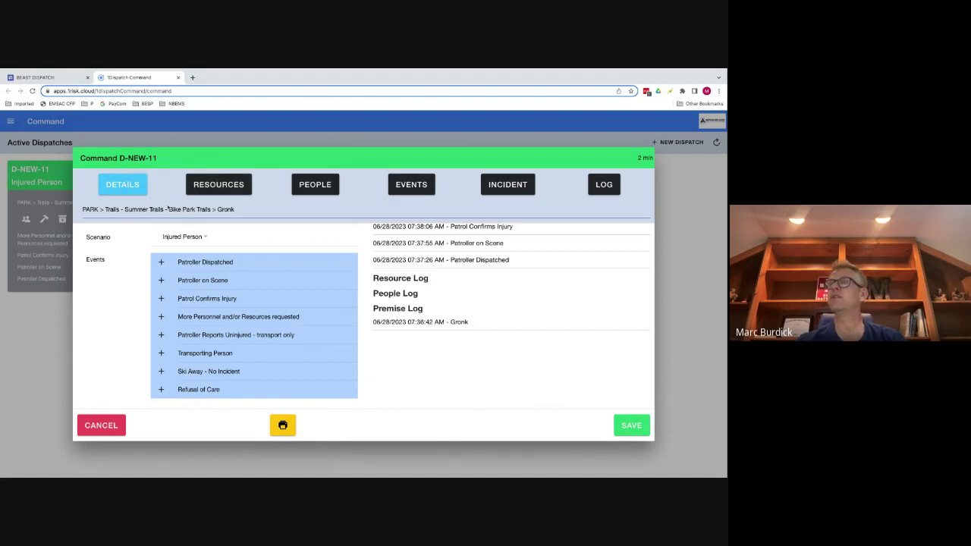
# Add UTV/Buggy and Black Bag to the dispatch's used resources and look through the remaining available resources
pyautogui.click(203, 189)
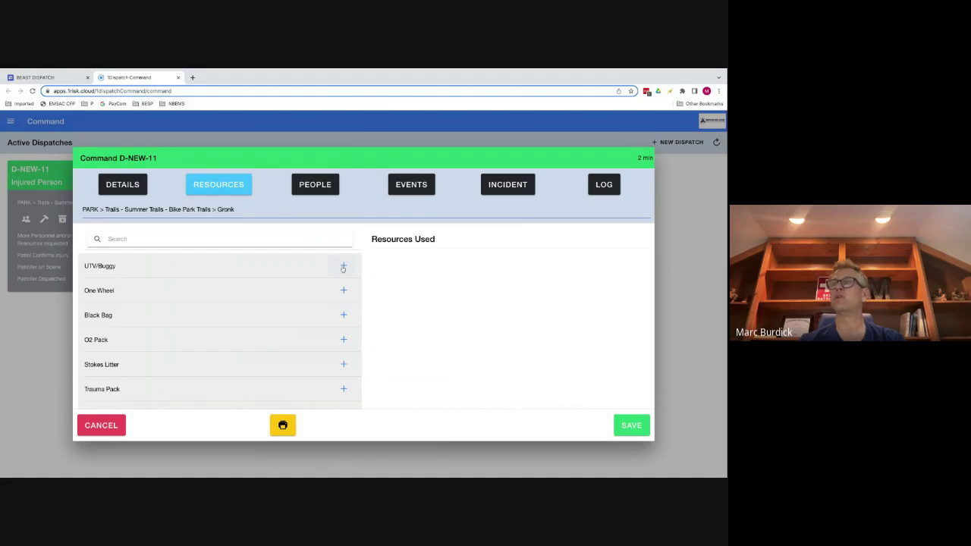
pyautogui.scroll(-1, 343, 267)
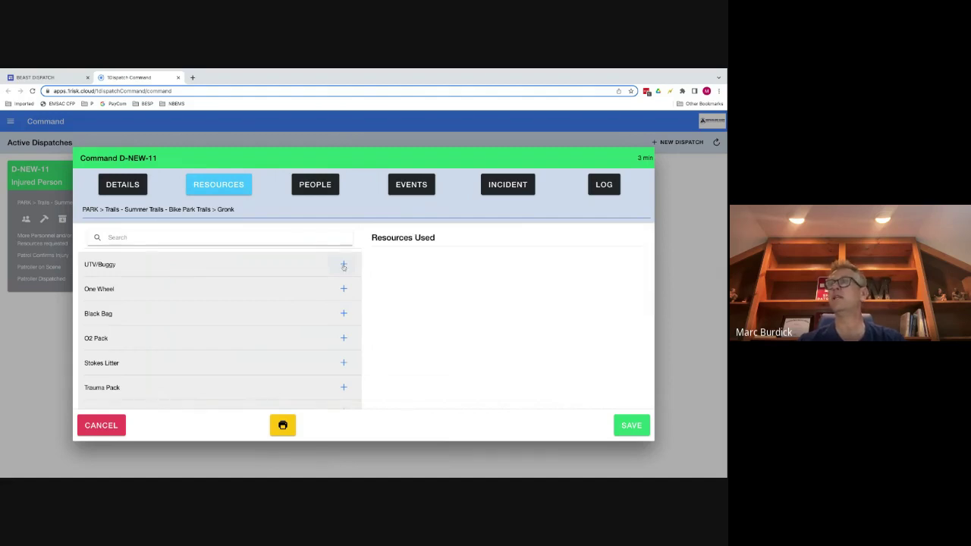
pyautogui.click(343, 266)
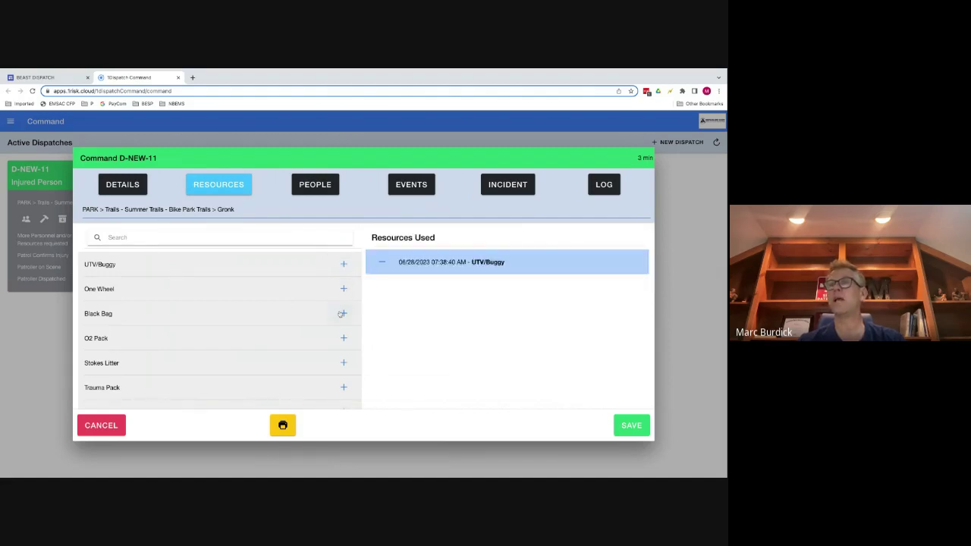
pyautogui.click(342, 313)
pyautogui.scroll(-1, 265, 338)
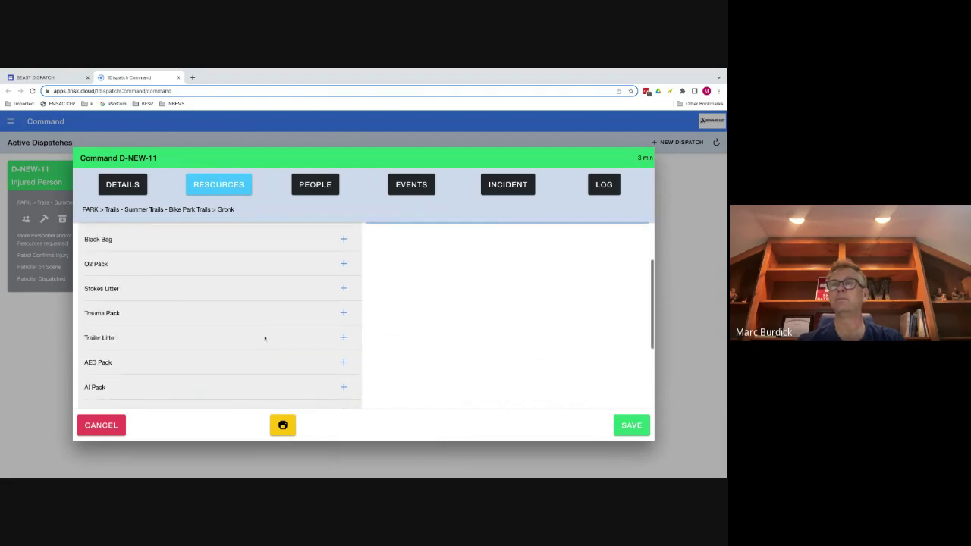
pyautogui.scroll(-3, 264, 338)
pyautogui.scroll(5, 265, 337)
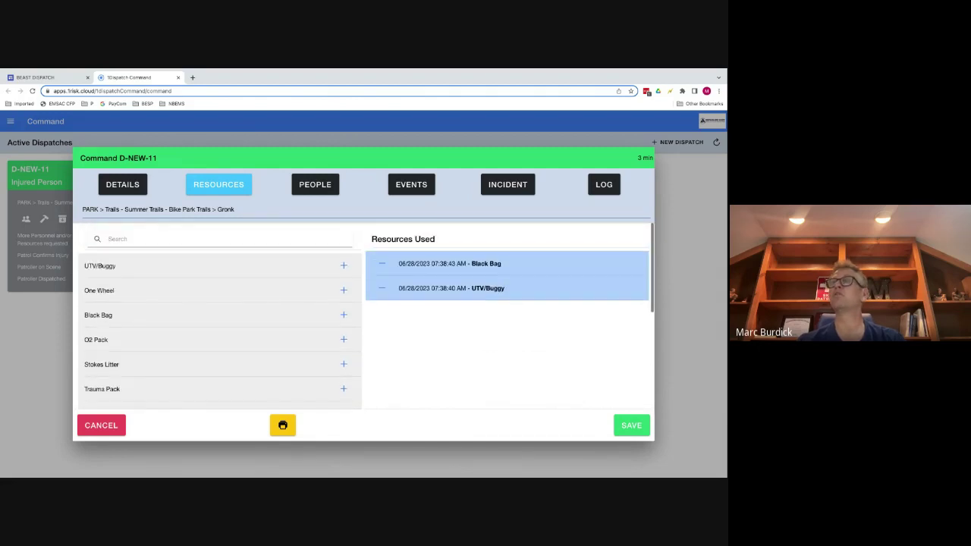
# Add three patrollers to the people responding to the dispatch, searching for each by name
pyautogui.click(315, 185)
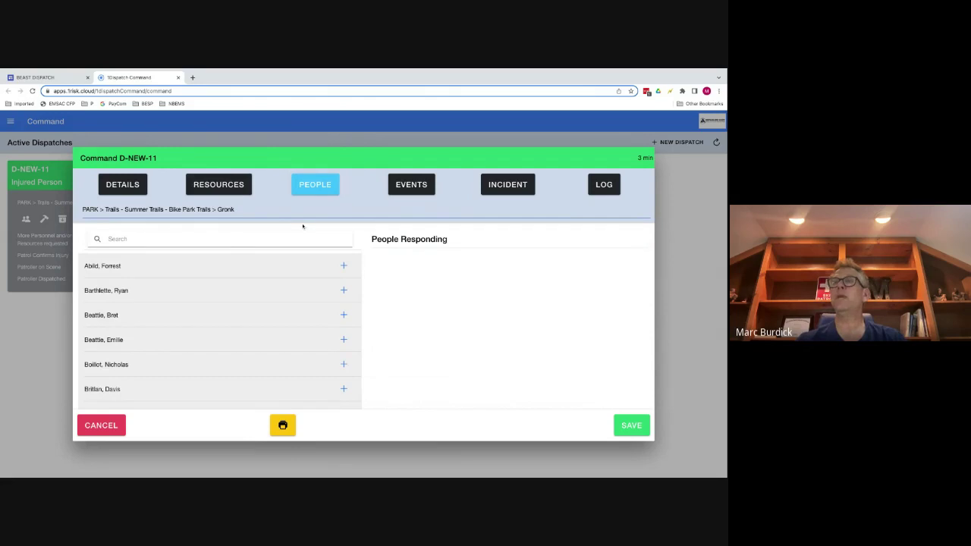
pyautogui.click(263, 238)
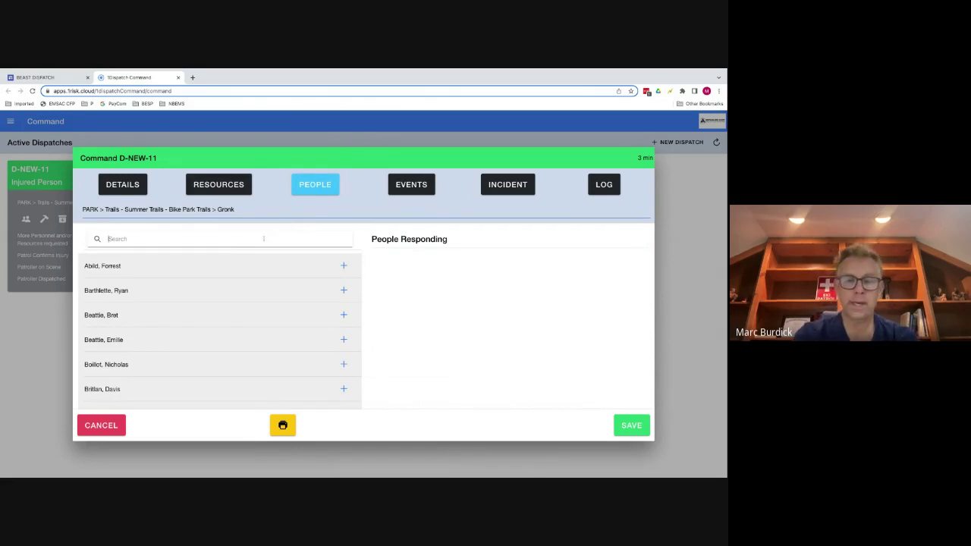
pyautogui.write('leck')
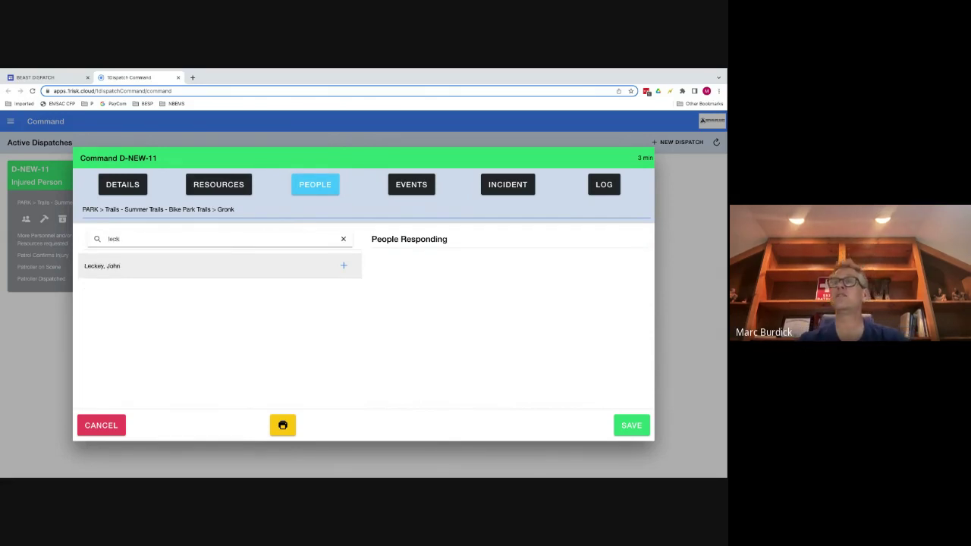
pyautogui.click(343, 265)
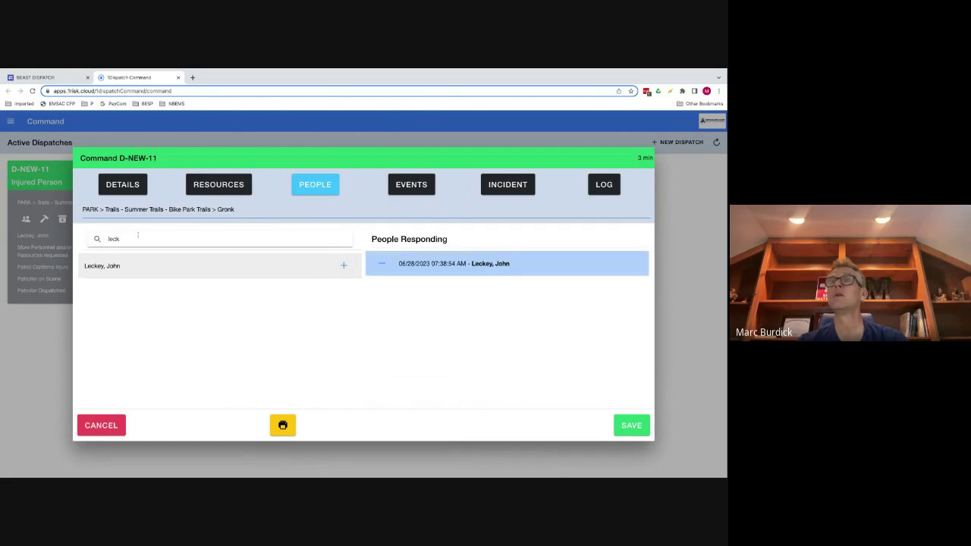
pyautogui.doubleClick(135, 238)
pyautogui.write('maso')
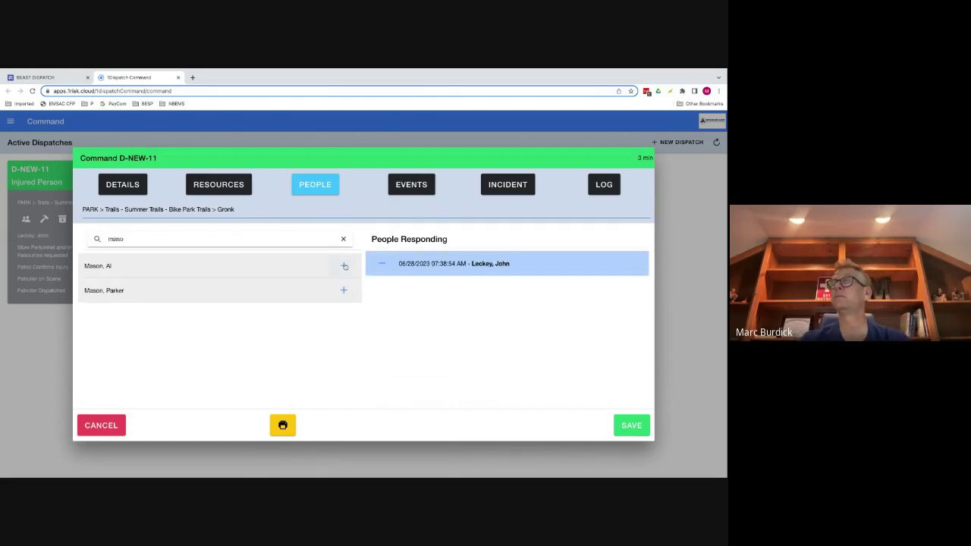
pyautogui.click(344, 265)
pyautogui.moveTo(139, 239); pyautogui.dragTo(107, 239)
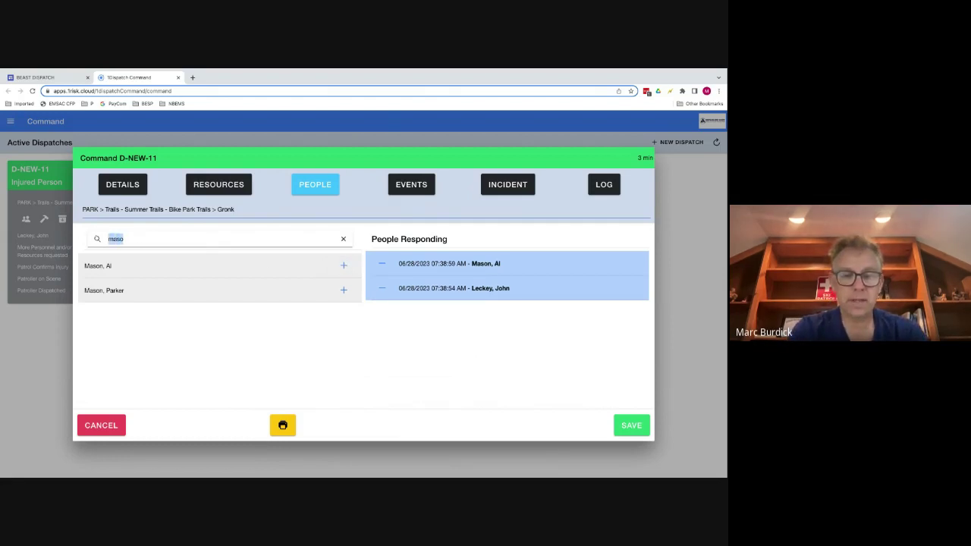
pyautogui.write('tim')
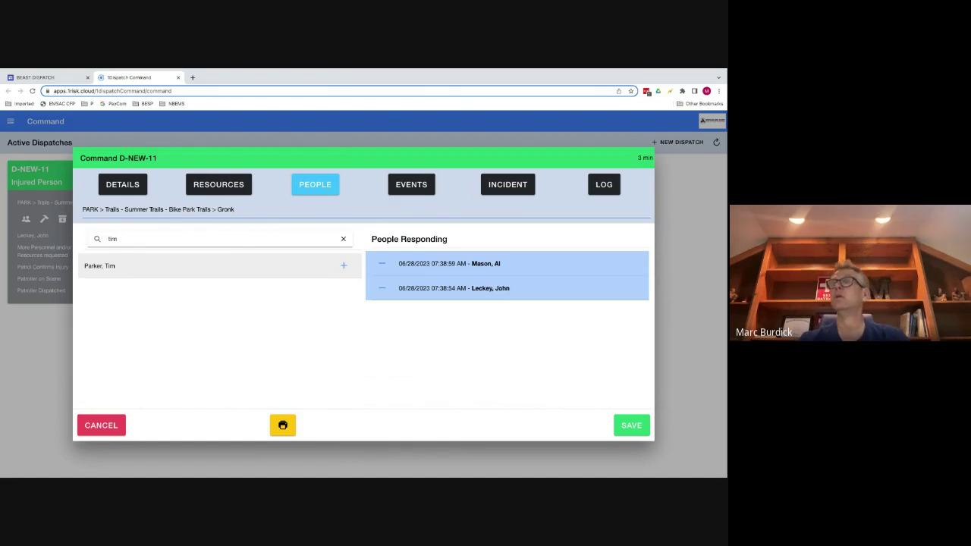
pyautogui.click(344, 266)
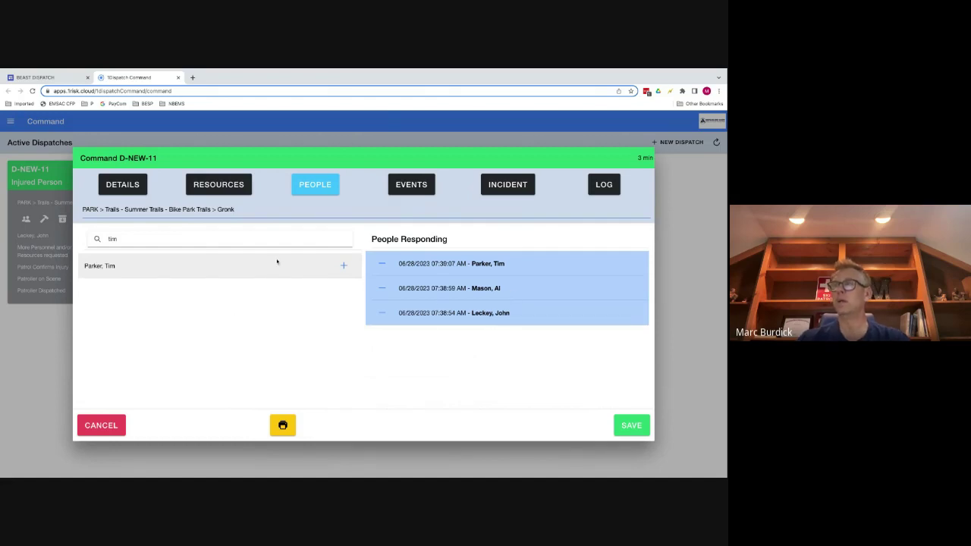
# Check the dispatch's event history and enter the incident location notes "Mid way, after Roundabout"
pyautogui.click(406, 191)
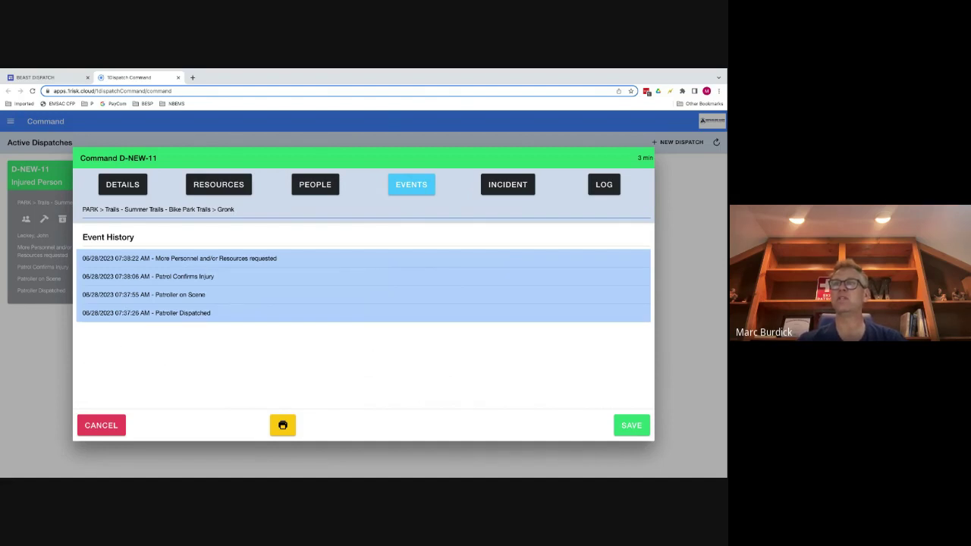
pyautogui.click(511, 186)
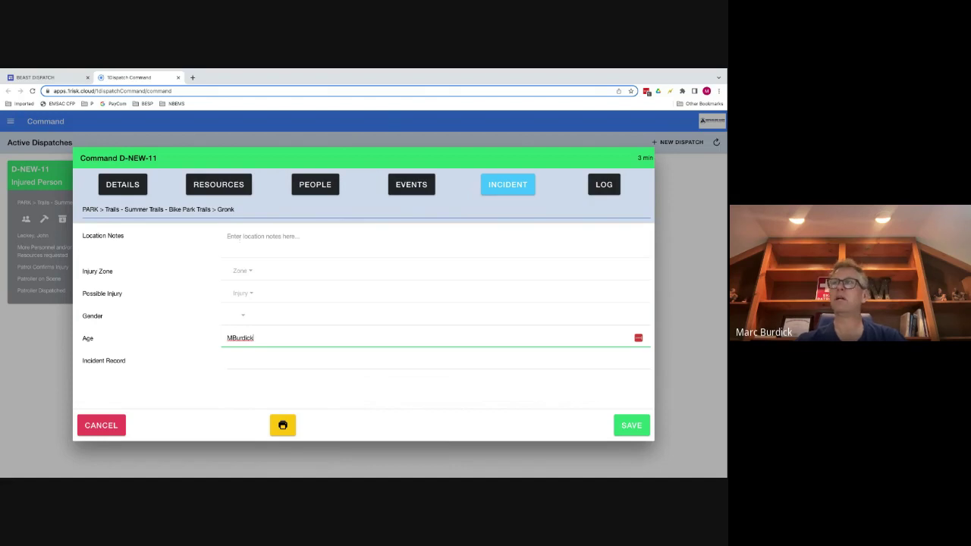
pyautogui.click(228, 236)
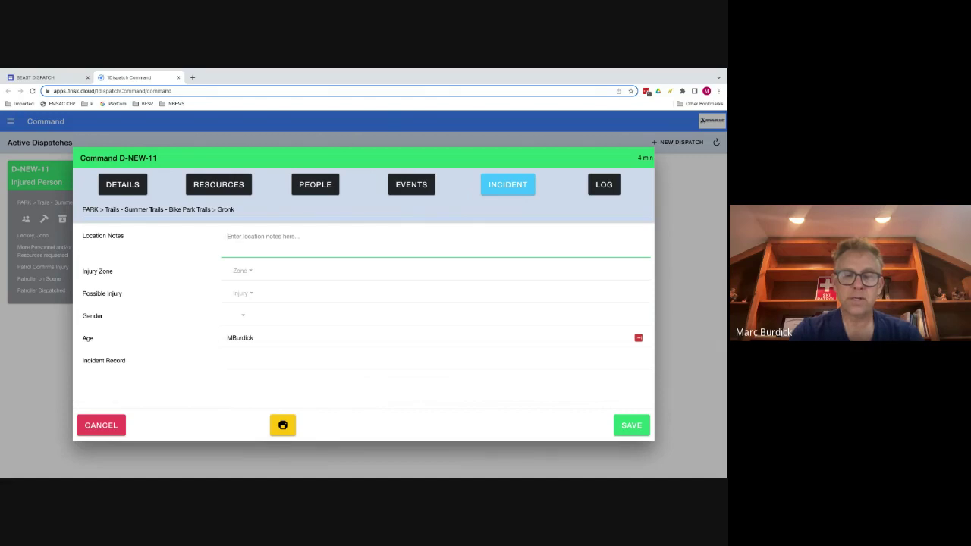
pyautogui.write('Mid')
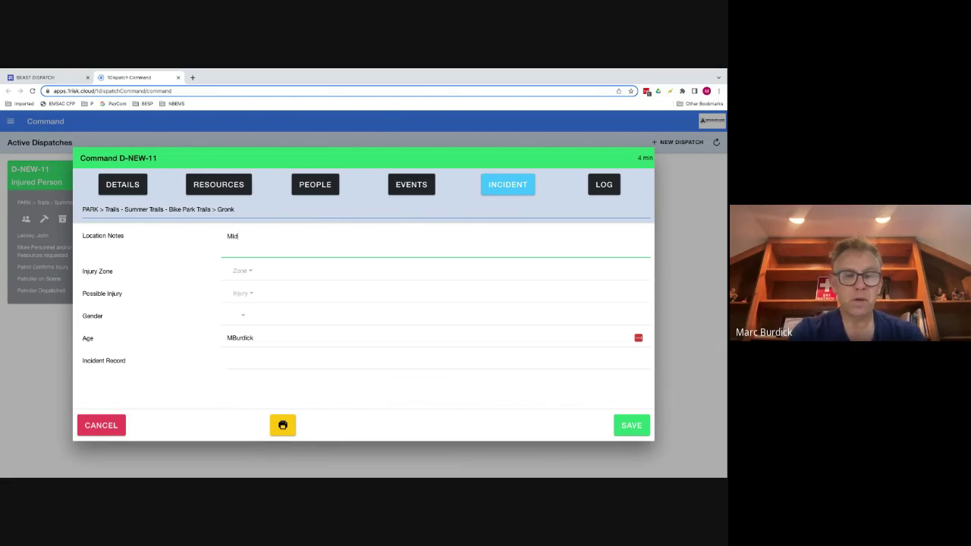
pyautogui.write(' way')
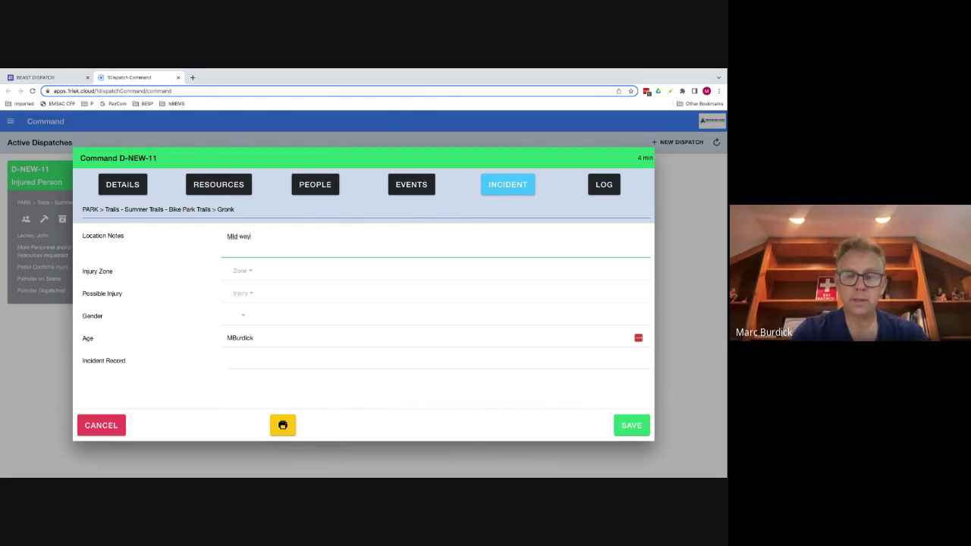
pyautogui.write(', ')
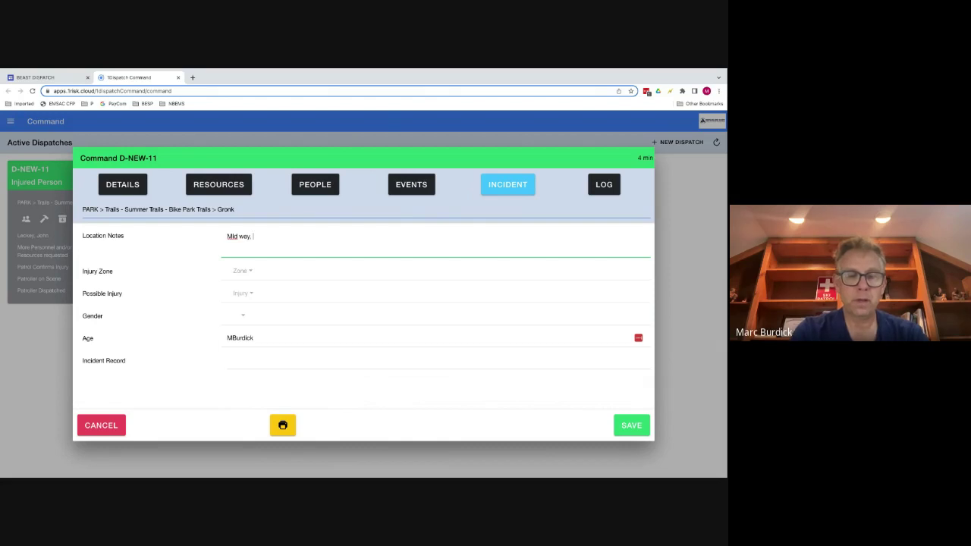
pyautogui.write('after ')
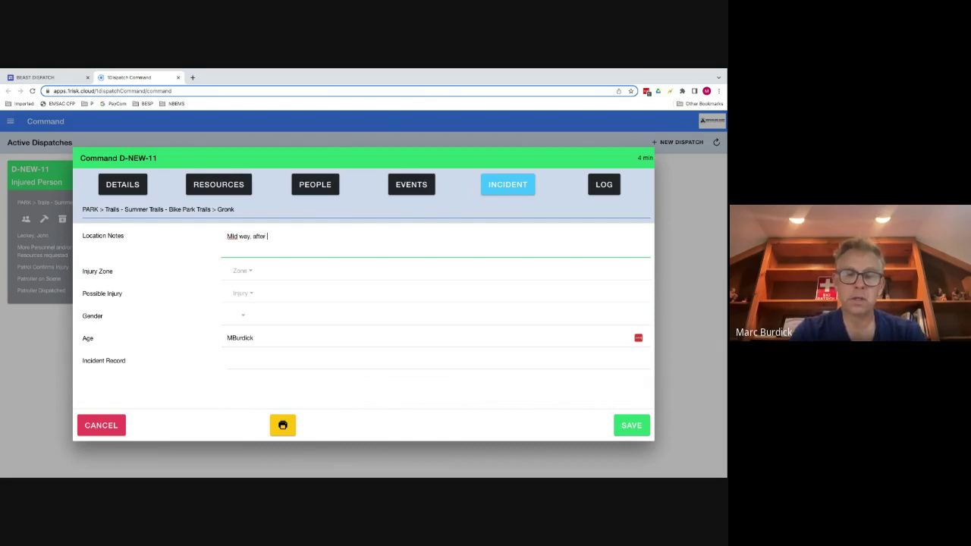
pyautogui.write('Round')
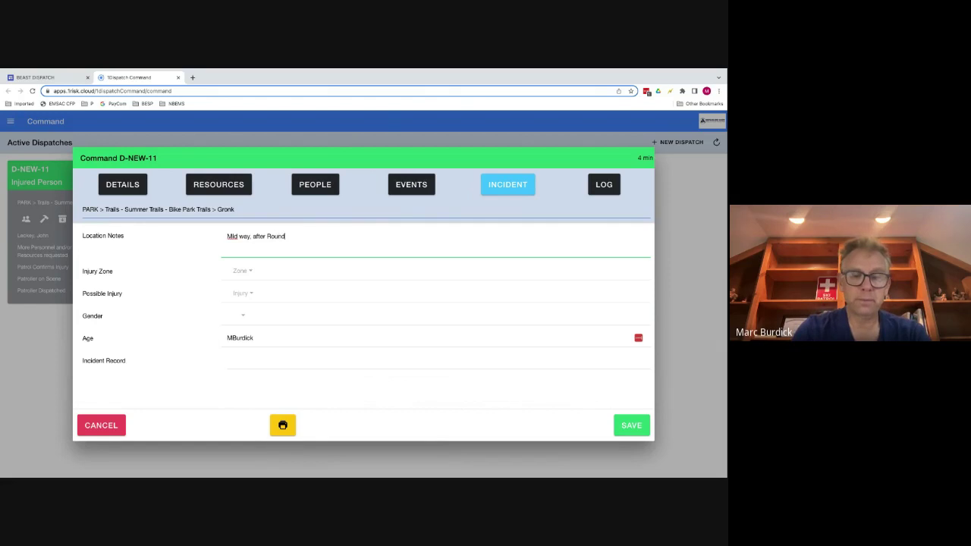
pyautogui.write('ab out')
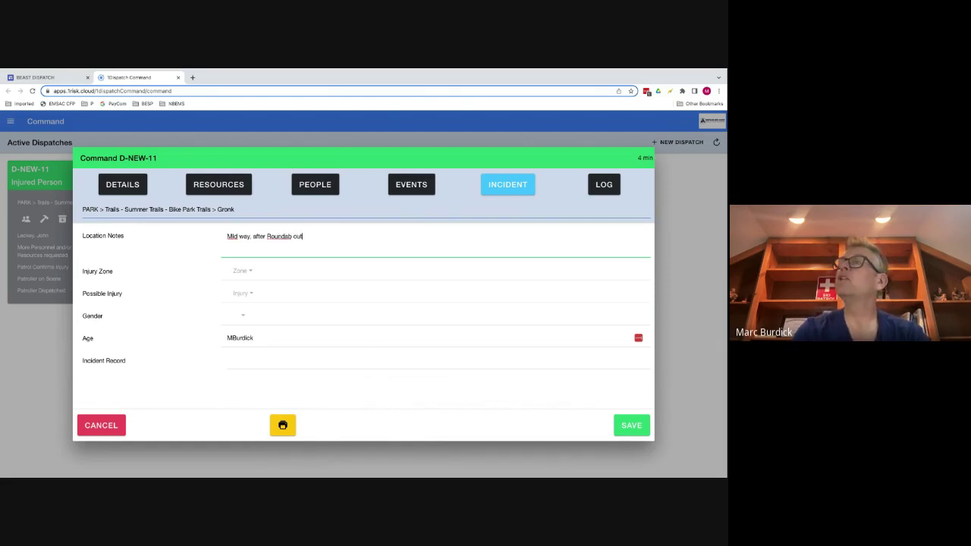
pyautogui.press('BackSpace')
pyautogui.press('BackSpace')
pyautogui.press('BackSpace')
pyautogui.press('BackSpace')
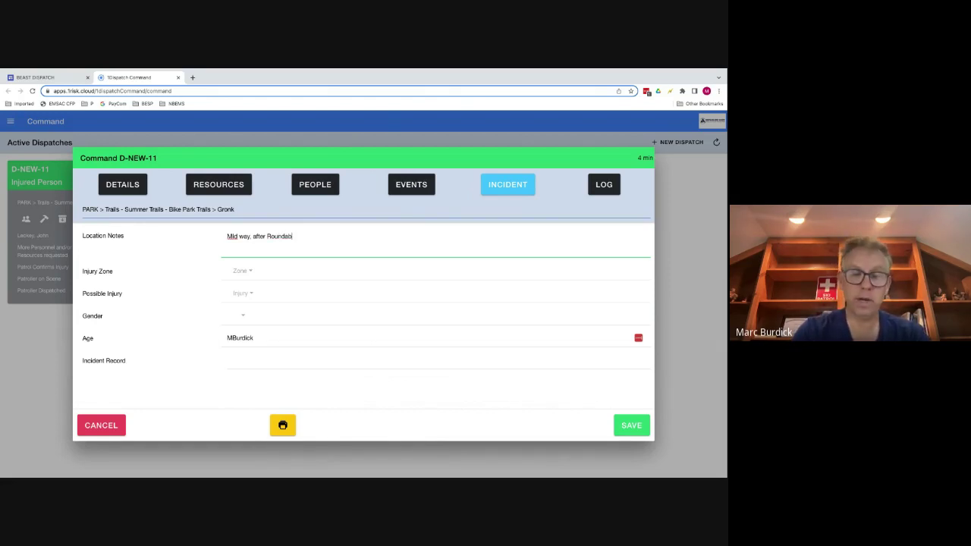
pyautogui.write('out')
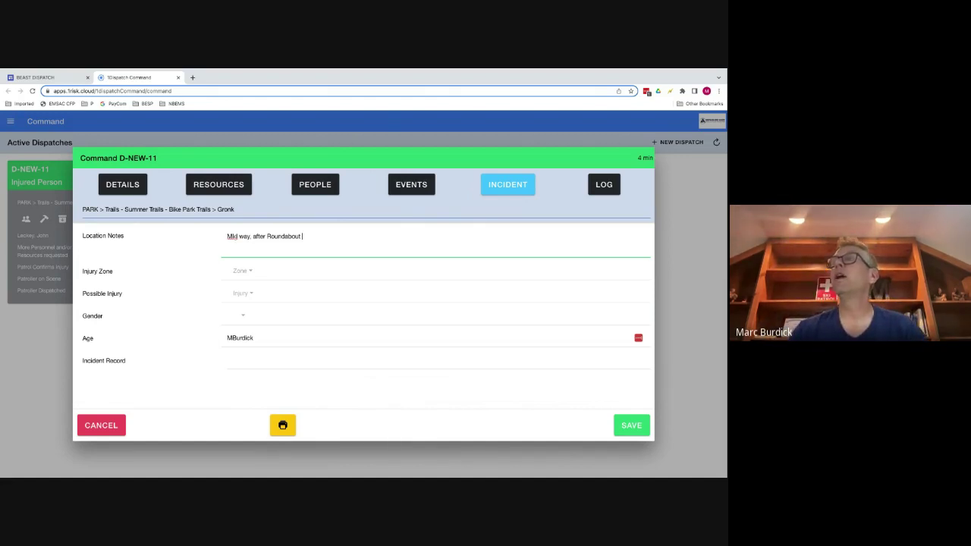
pyautogui.press('BackSpace')
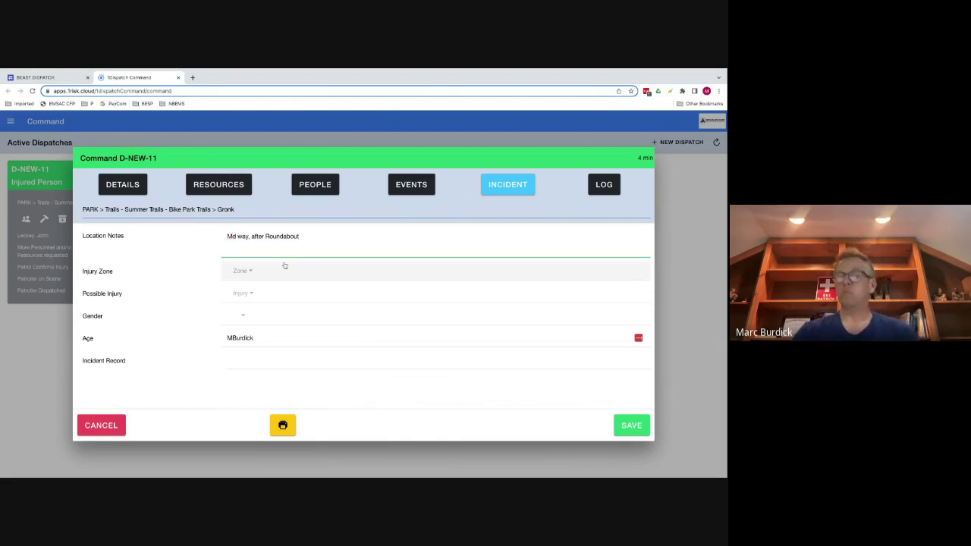
pyautogui.write('i')
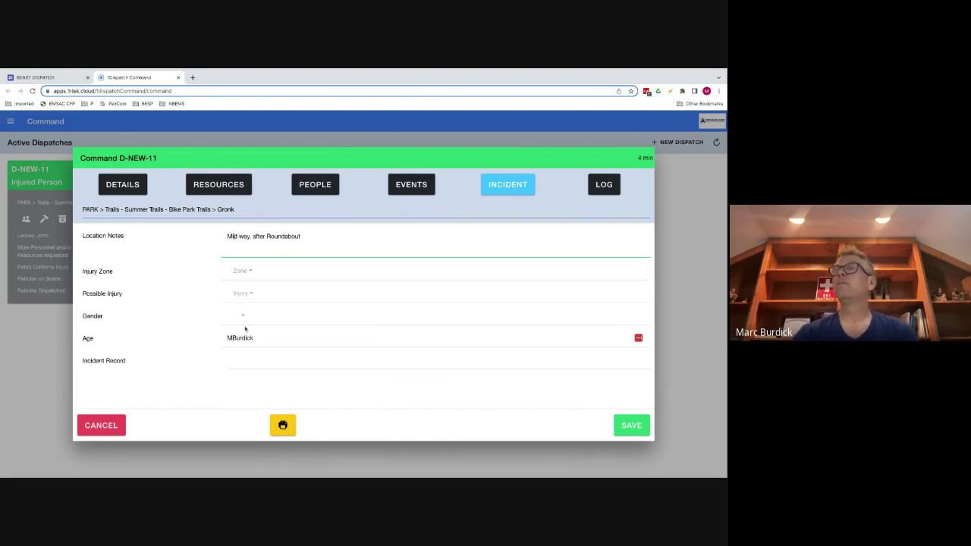
# Set the incident's injury zone to L Lower Leg and the possible injury to Fracture
pyautogui.click(248, 275)
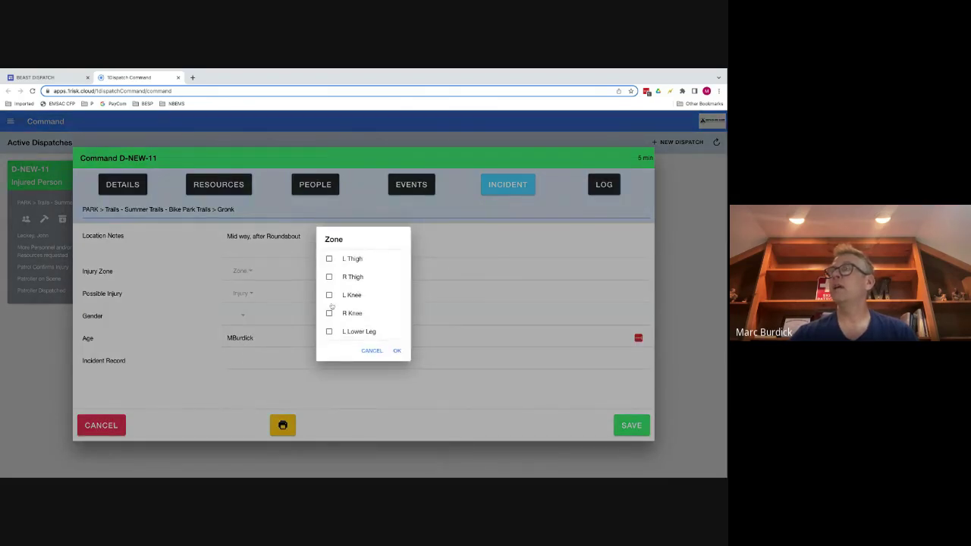
pyautogui.scroll(-2, 331, 294)
pyautogui.click(329, 287)
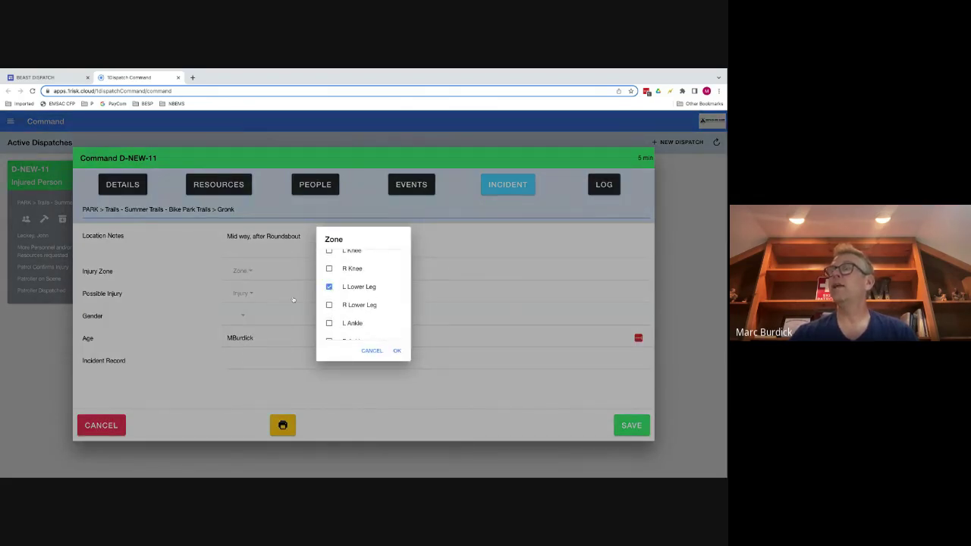
pyautogui.click(397, 351)
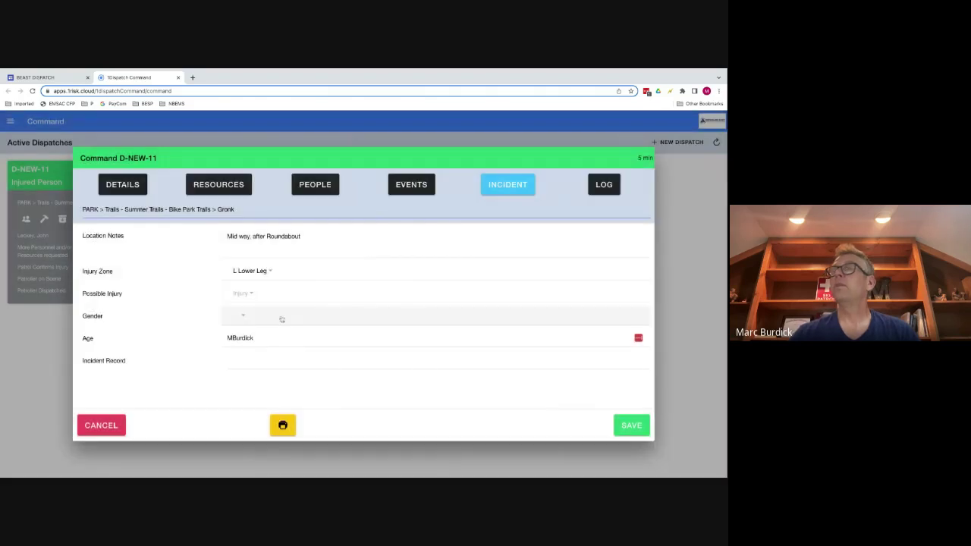
pyautogui.click(248, 295)
pyautogui.click(329, 313)
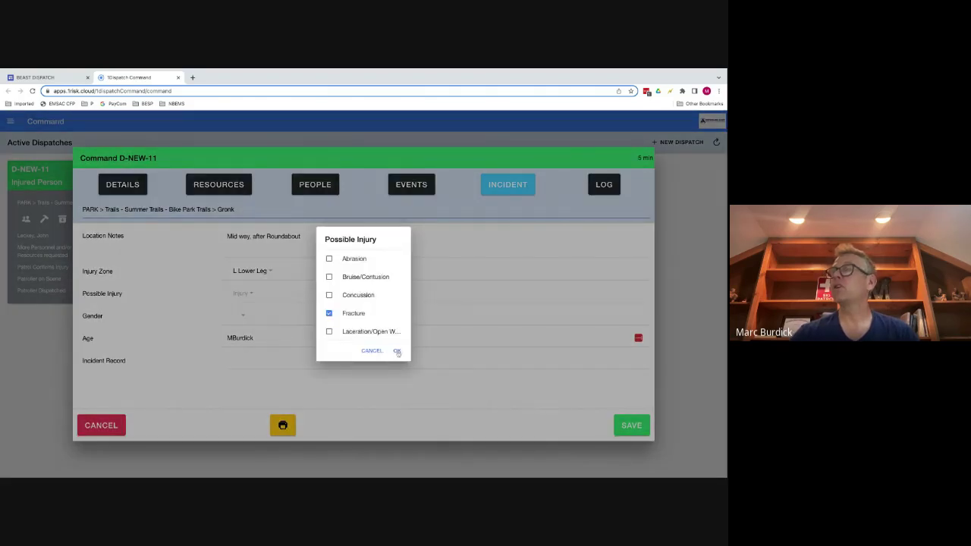
pyautogui.click(397, 350)
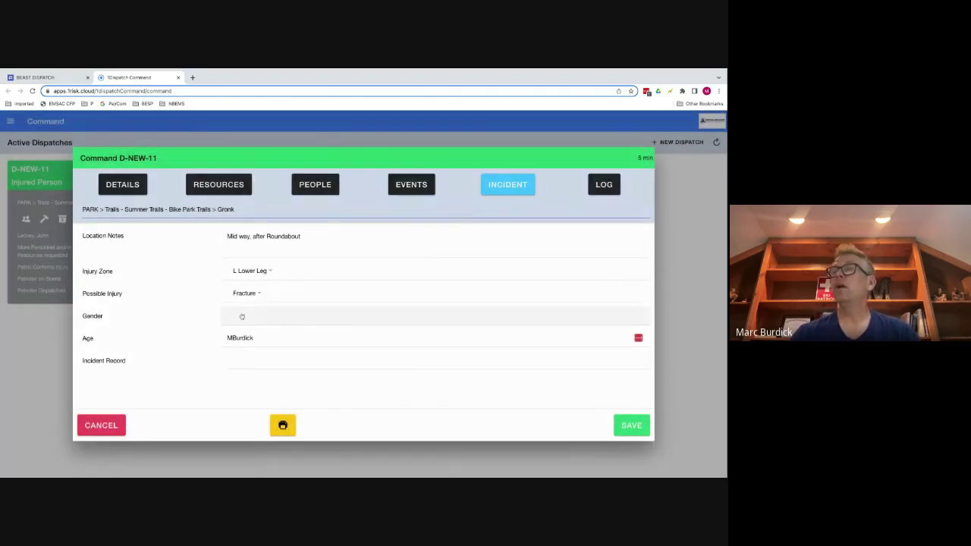
# Set the injured person's gender to Male and replace the wrongly filled age entry with 45
pyautogui.click(242, 317)
pyautogui.click(285, 447)
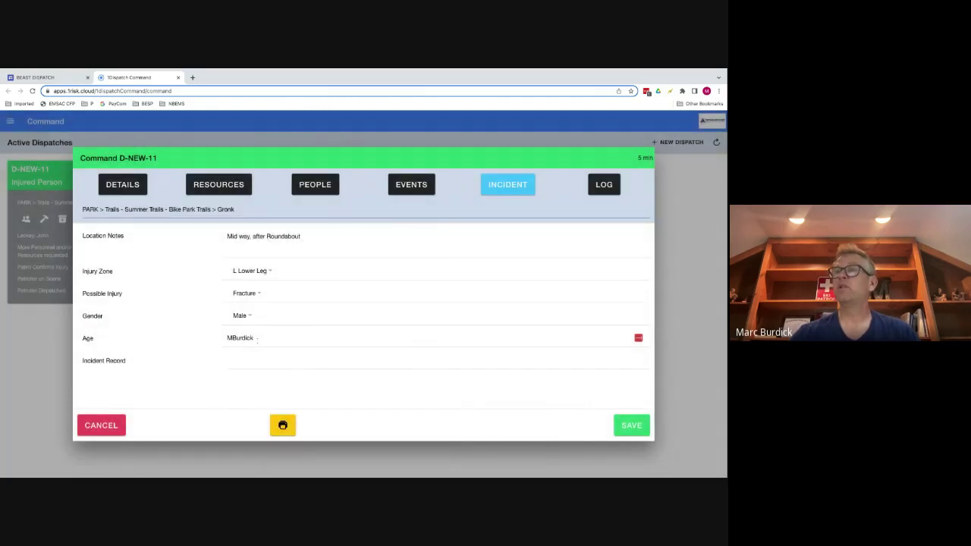
pyautogui.doubleClick(257, 338)
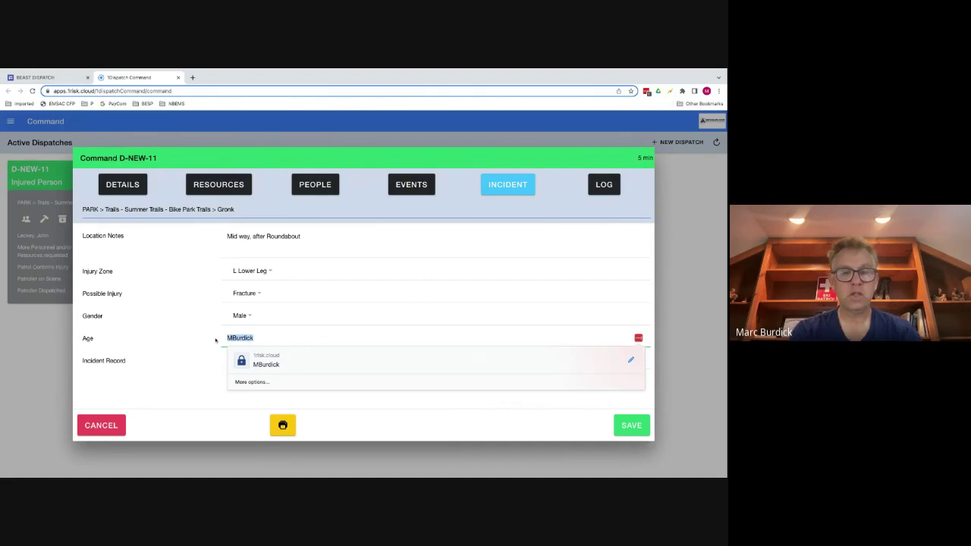
pyautogui.write('45')
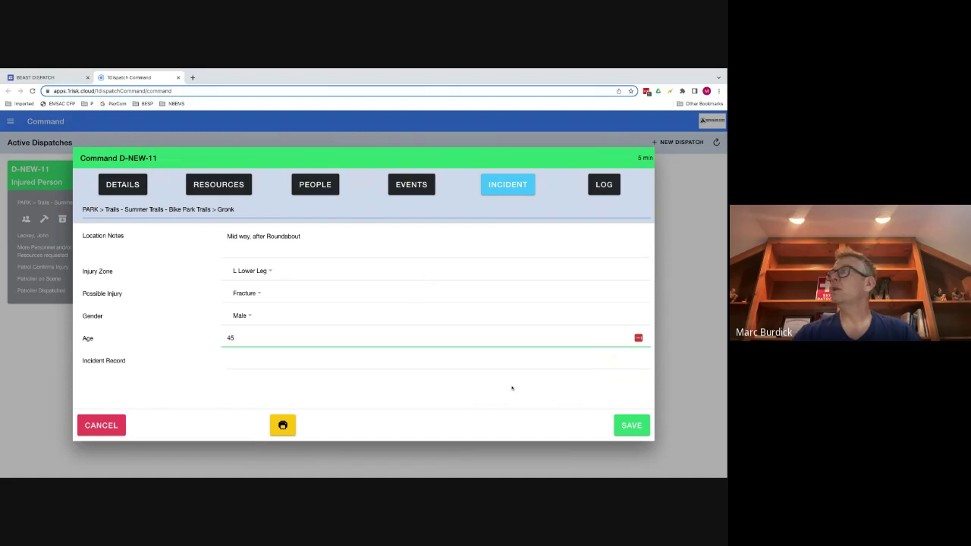
# Review the dispatch's log history and save the dispatch
pyautogui.click(604, 187)
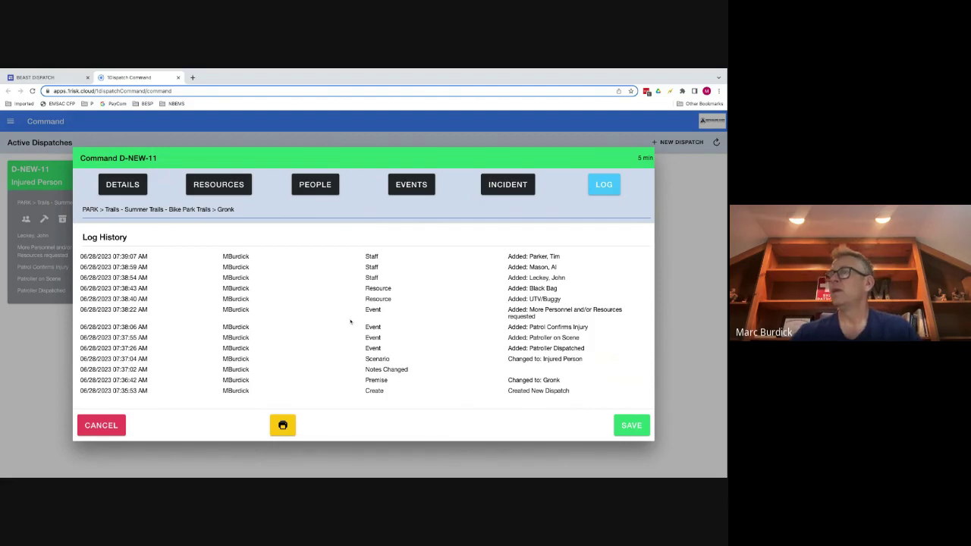
pyautogui.click(630, 426)
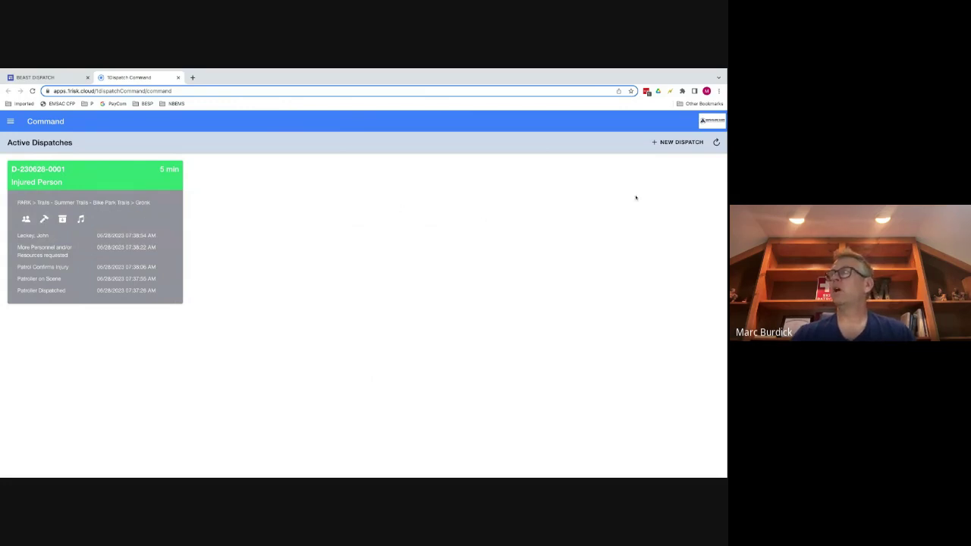
# Create another dispatch and set its premise to Cat N' Mouse, searching the park trails for "cat"
pyautogui.click(690, 144)
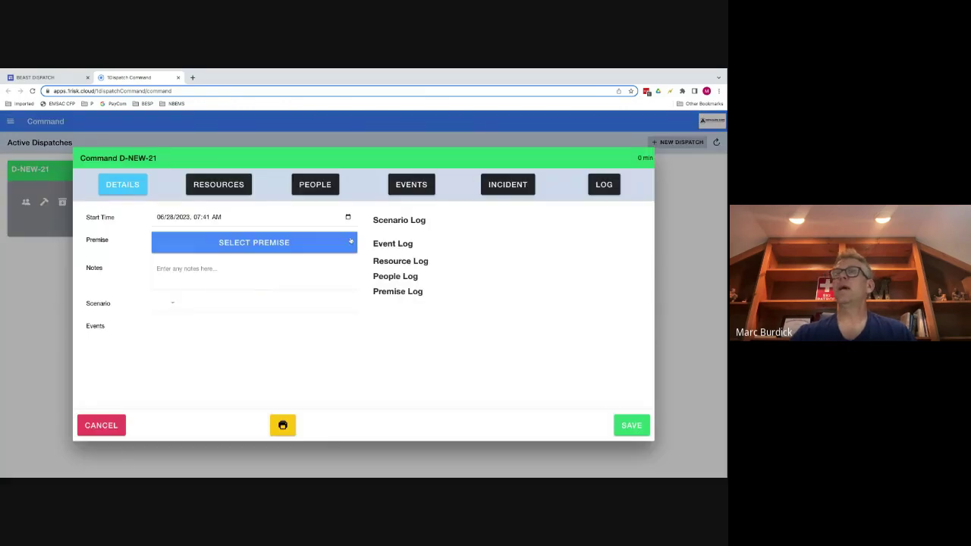
pyautogui.click(241, 247)
pyautogui.click(387, 218)
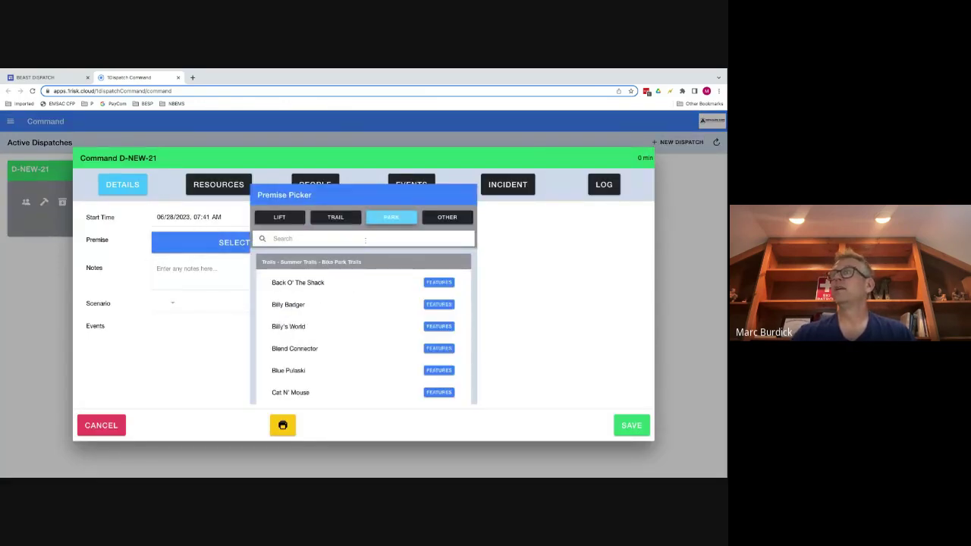
pyautogui.write('cat')
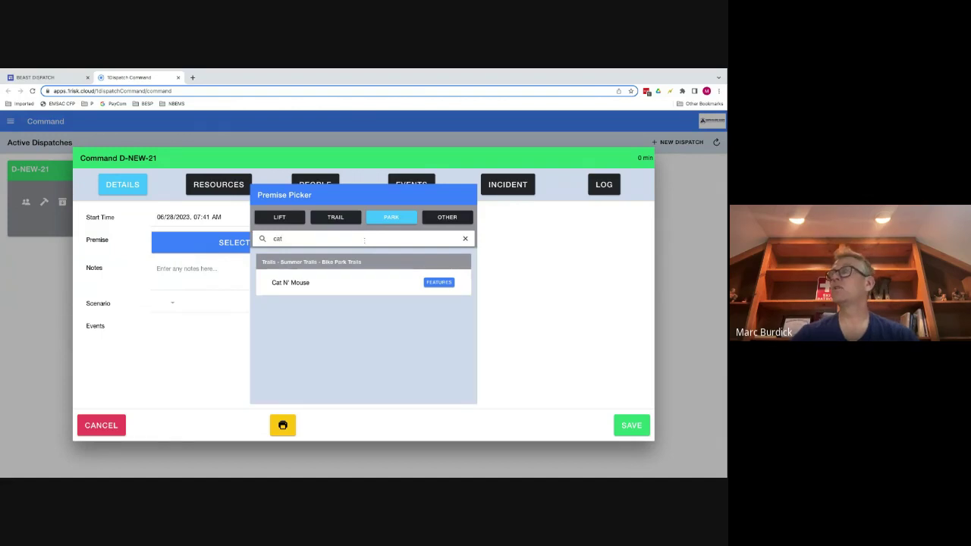
pyautogui.click(292, 282)
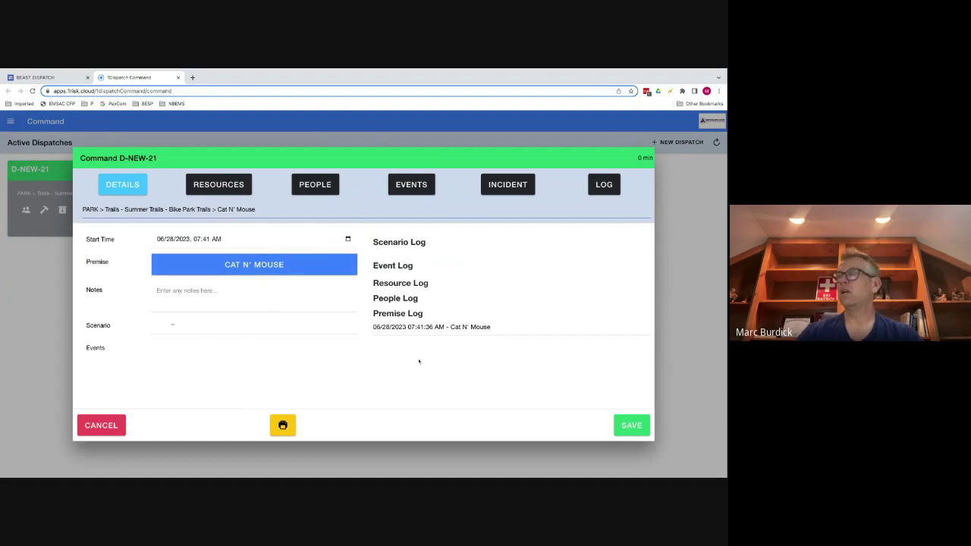
# Save the Cat N' Mouse dispatch and add the Transporting Person event to the injured-person dispatch on Gronk
pyautogui.click(627, 431)
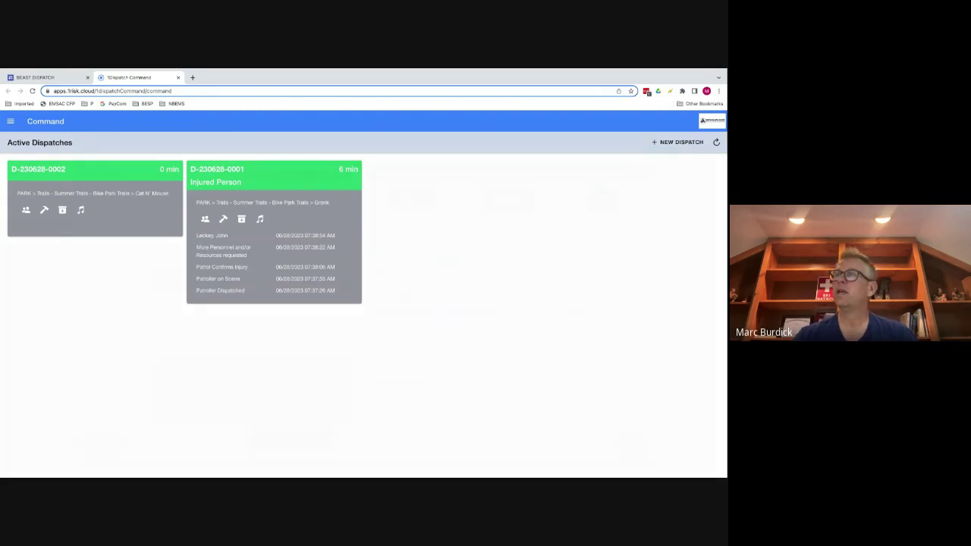
pyautogui.click(357, 228)
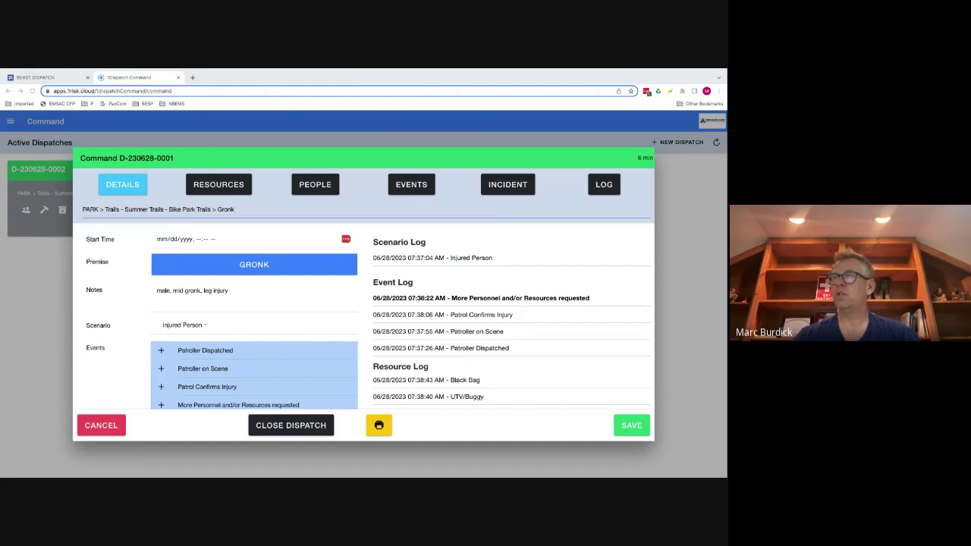
pyautogui.click(139, 186)
pyautogui.scroll(-3, 162, 334)
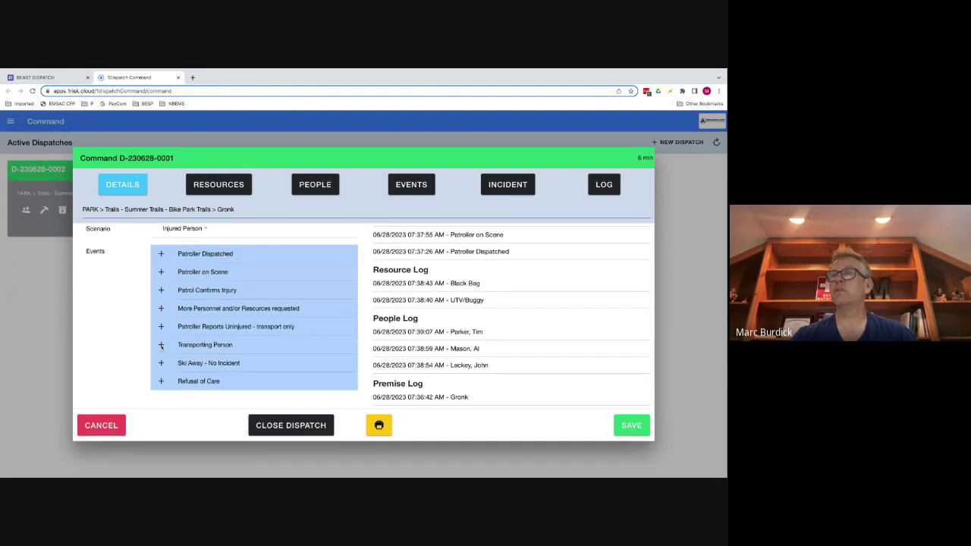
pyautogui.scroll(1, 526, 401)
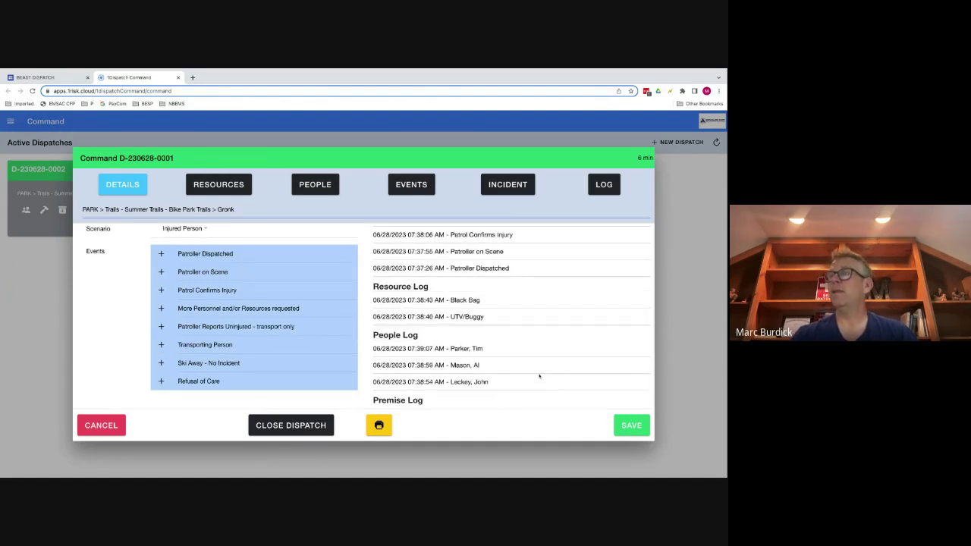
pyautogui.scroll(1, 501, 377)
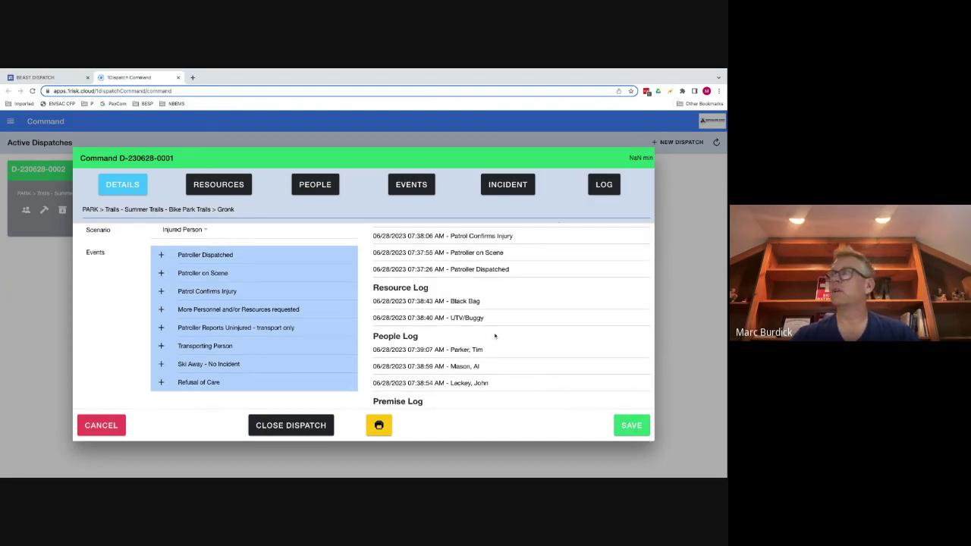
pyautogui.scroll(1, 494, 334)
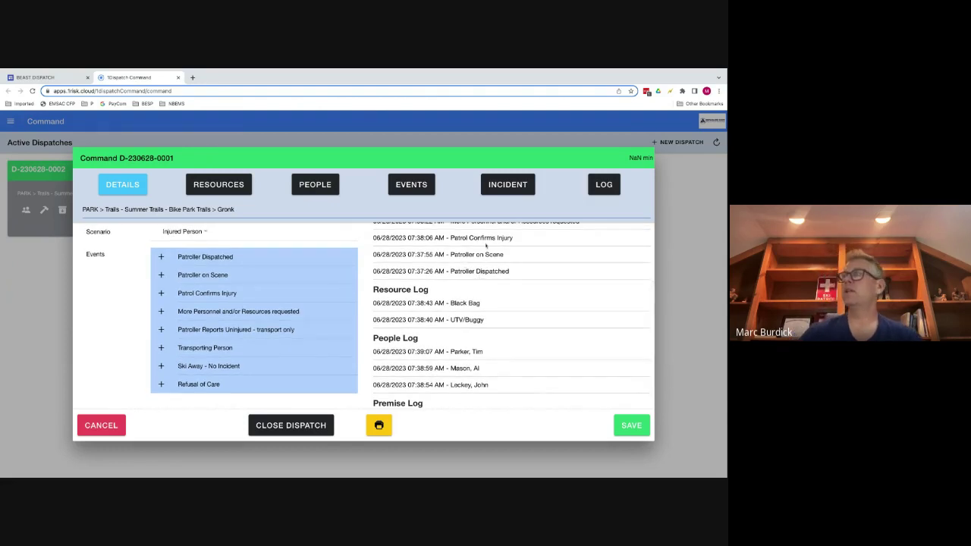
pyautogui.scroll(-1, 486, 245)
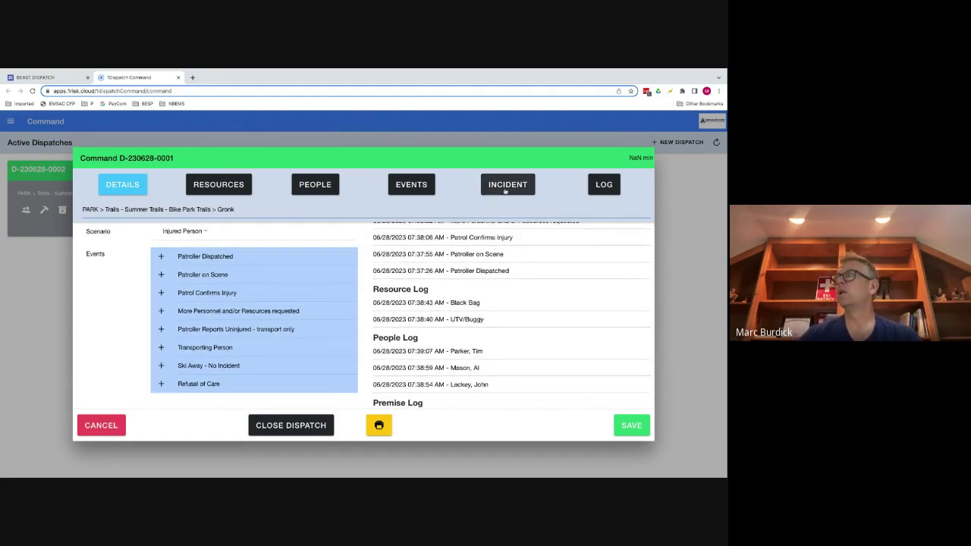
# Replace the wrongly filled age in the Gronk dispatch's incident details with 45
pyautogui.click(505, 189)
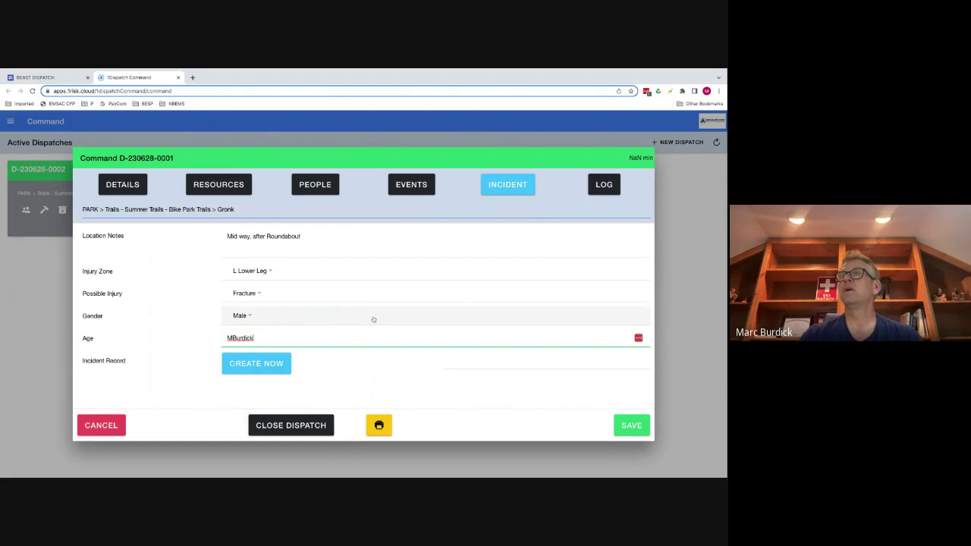
pyautogui.click(263, 339)
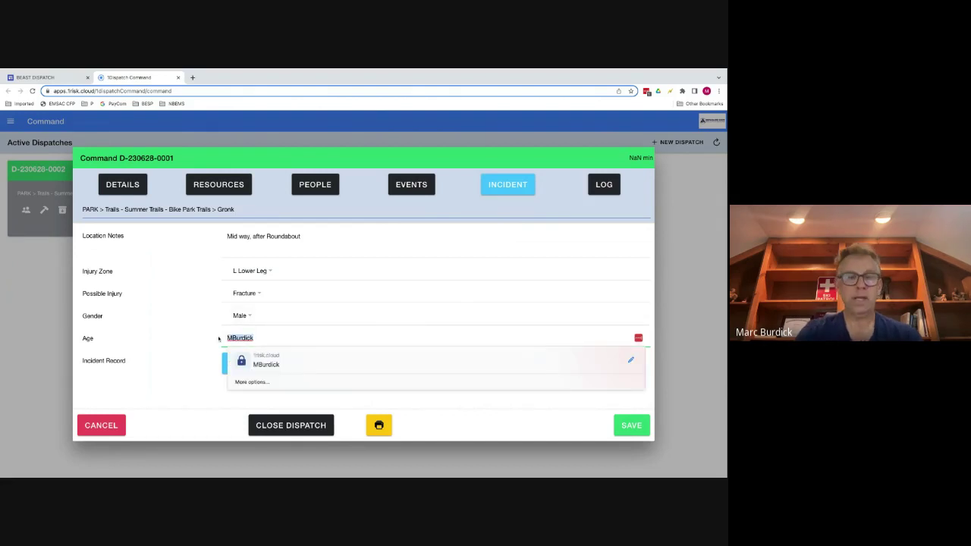
pyautogui.write('45')
pyautogui.press('Tab')
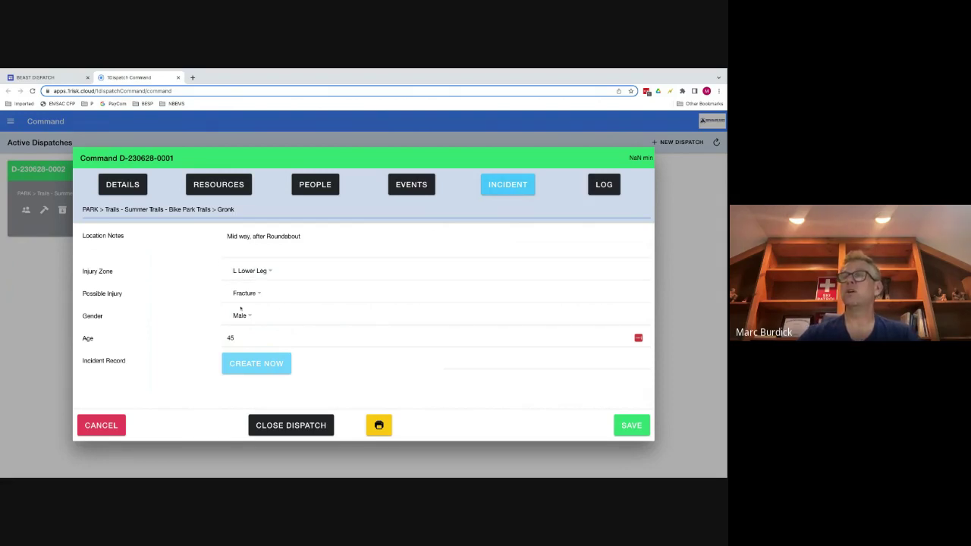
# Create an incident record from the Gronk dispatch, and save and close the dispatch
pyautogui.click(276, 368)
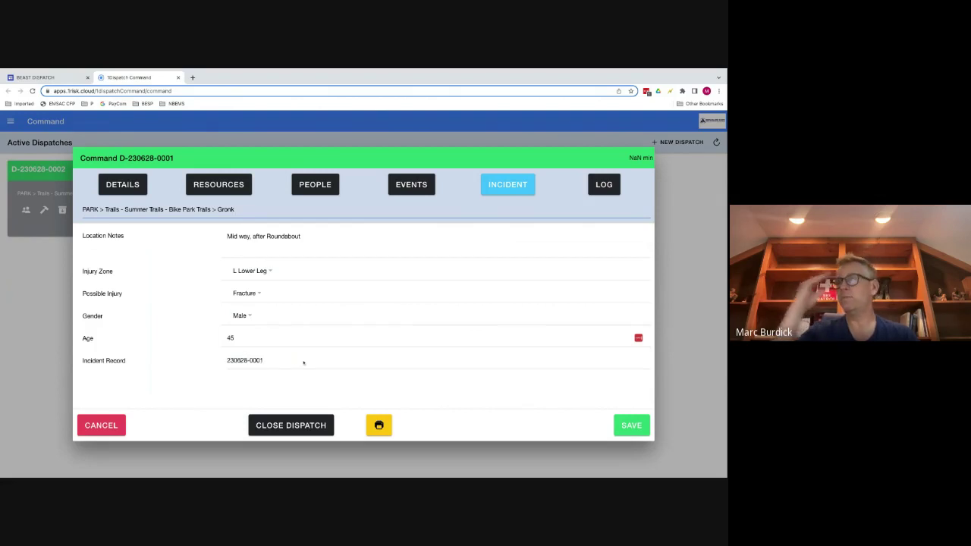
pyautogui.click(630, 426)
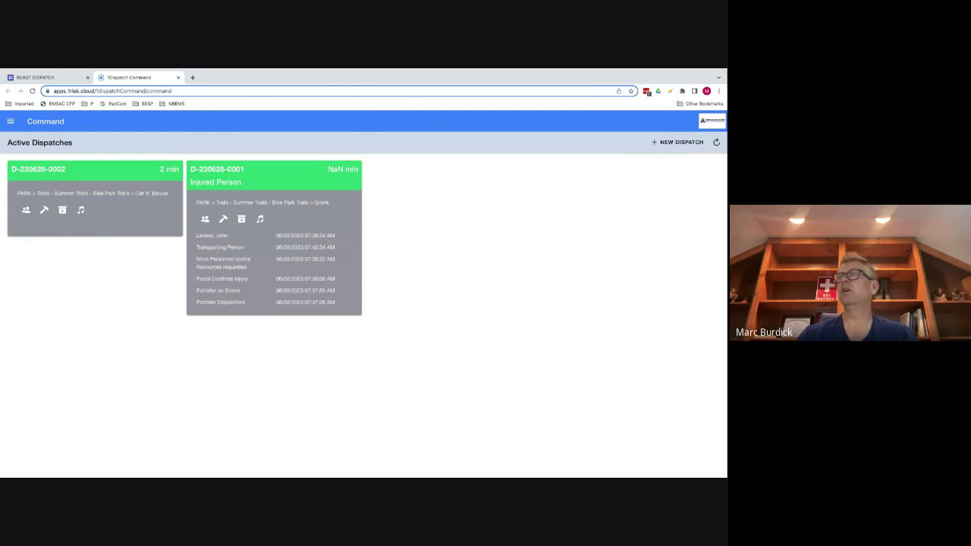
pyautogui.click(331, 218)
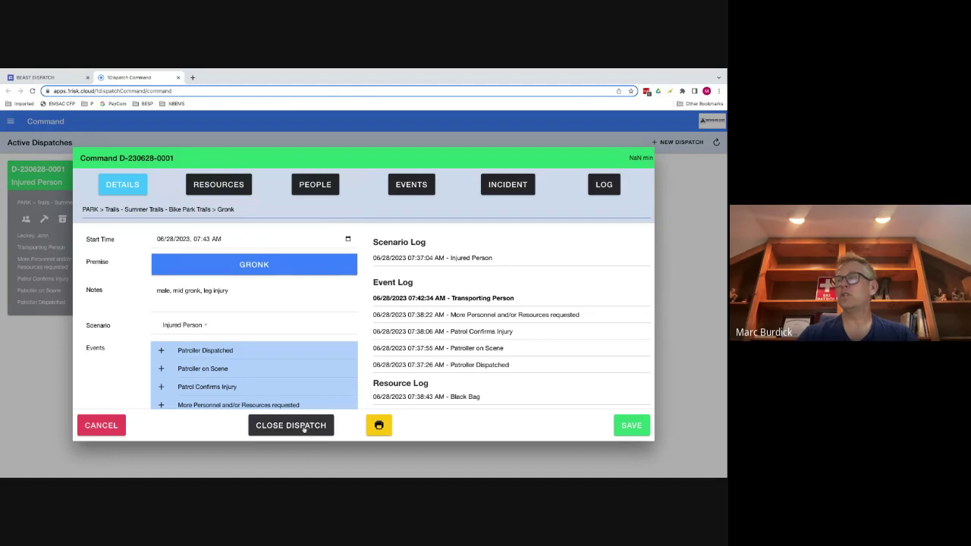
pyautogui.click(304, 428)
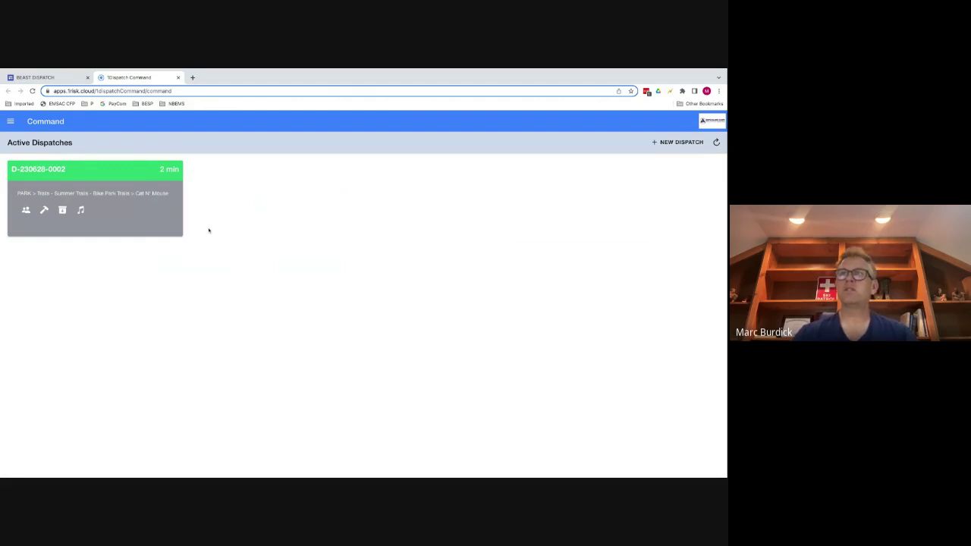
# Return to the 1RISK home portal and open the new Gronk incident in IR 2.0 - Incident Tracking
pyautogui.click(10, 122)
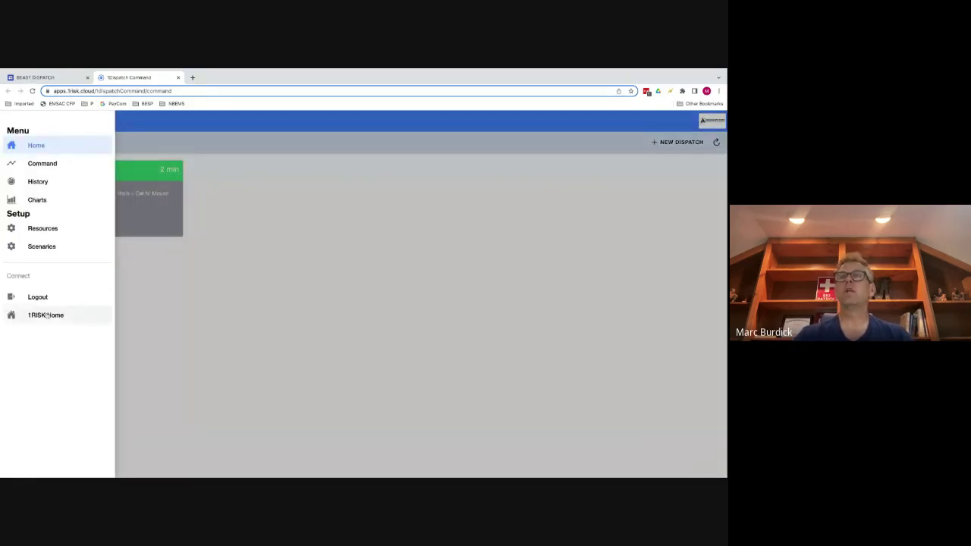
pyautogui.click(46, 315)
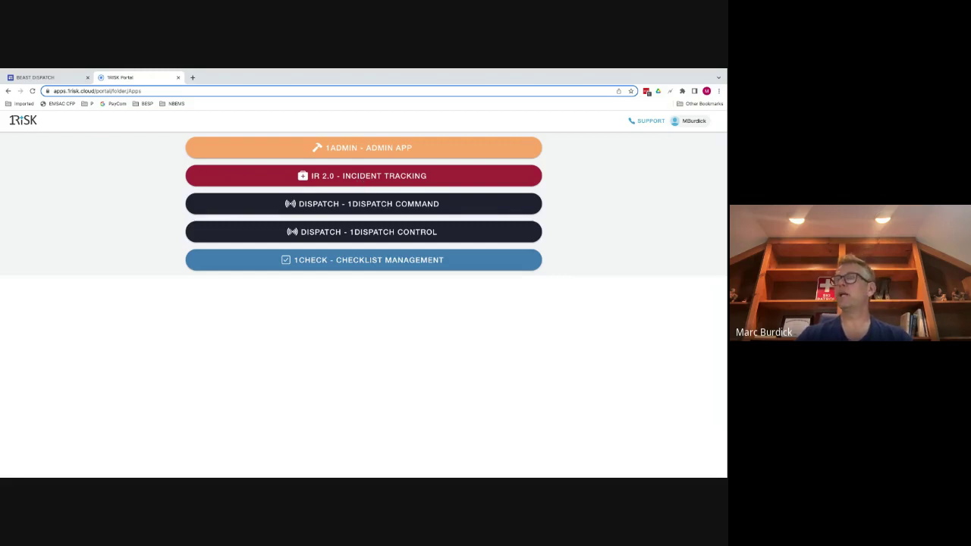
pyautogui.click(364, 178)
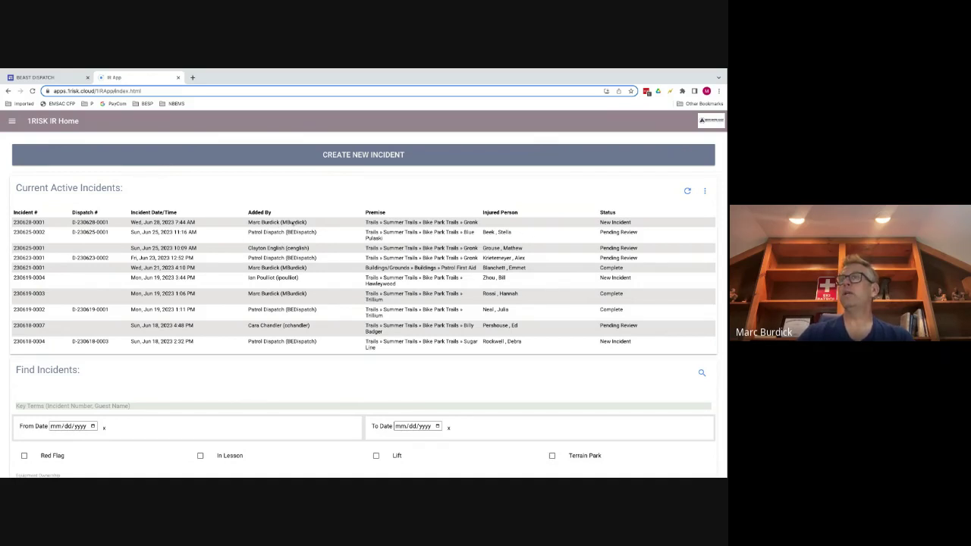
pyautogui.click(292, 222)
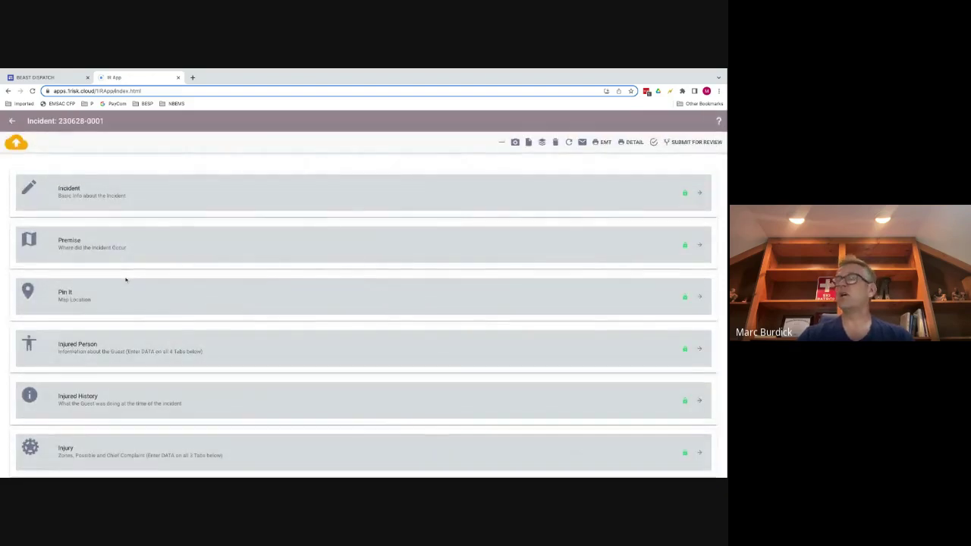
# Review the incident's basic information and its premise section, including the selected trail and location notes
pyautogui.click(101, 196)
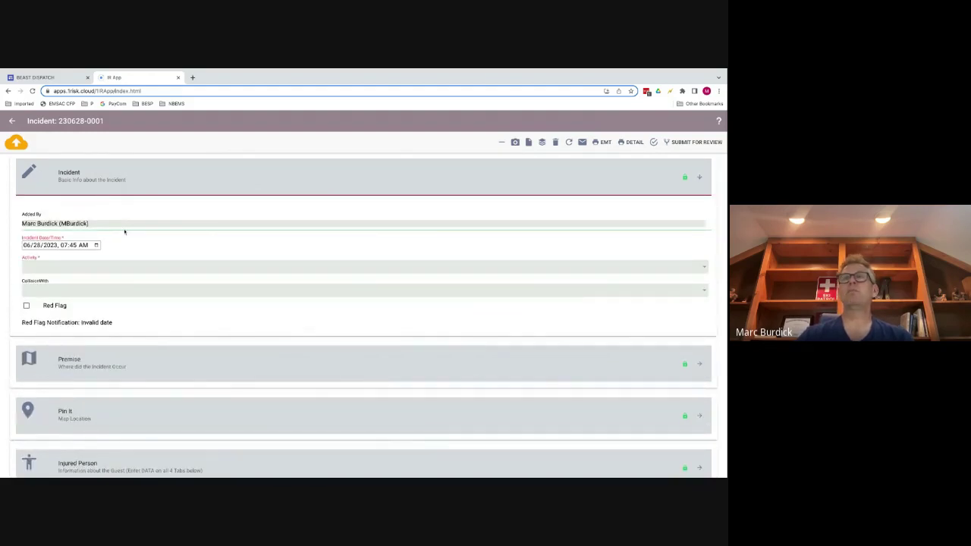
pyautogui.scroll(-1, 124, 231)
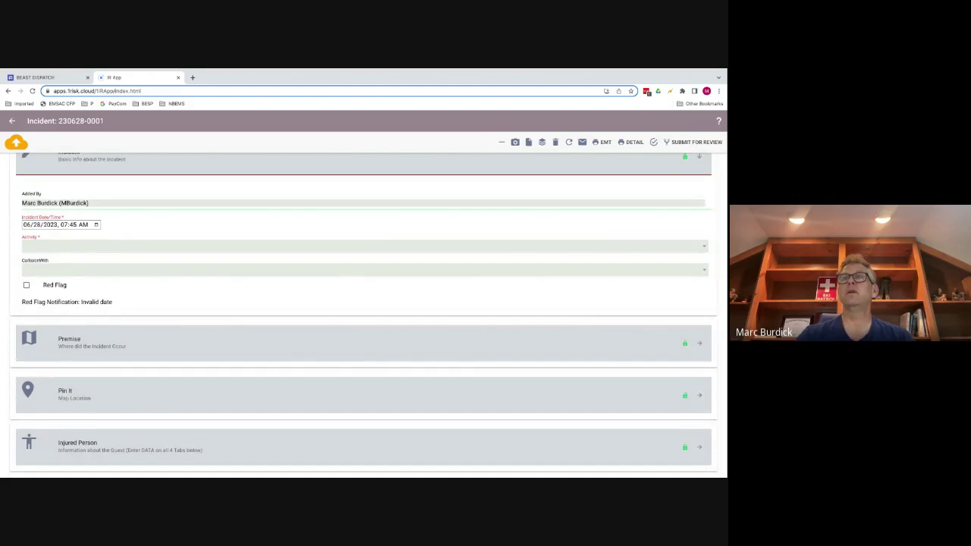
pyautogui.scroll(-2, 95, 288)
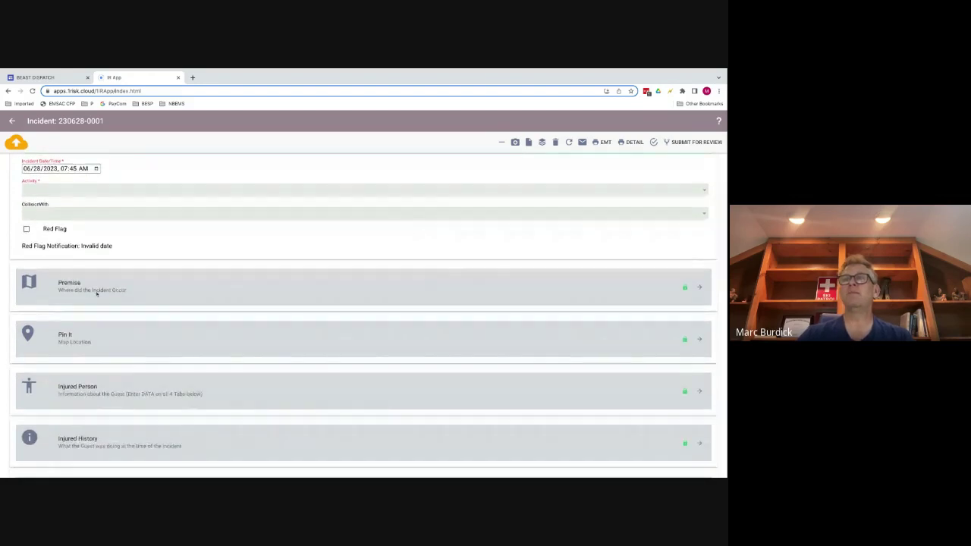
pyautogui.click(96, 288)
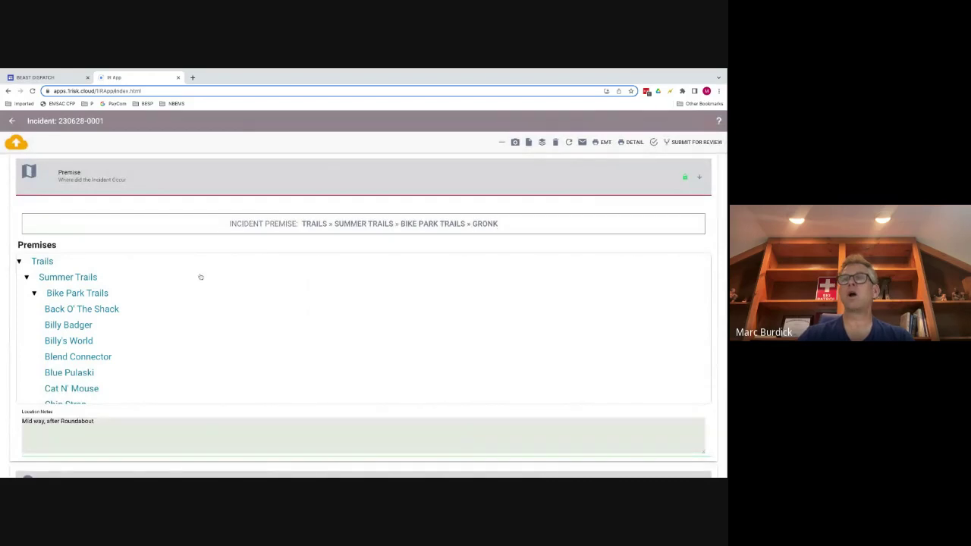
pyautogui.scroll(-2, 200, 277)
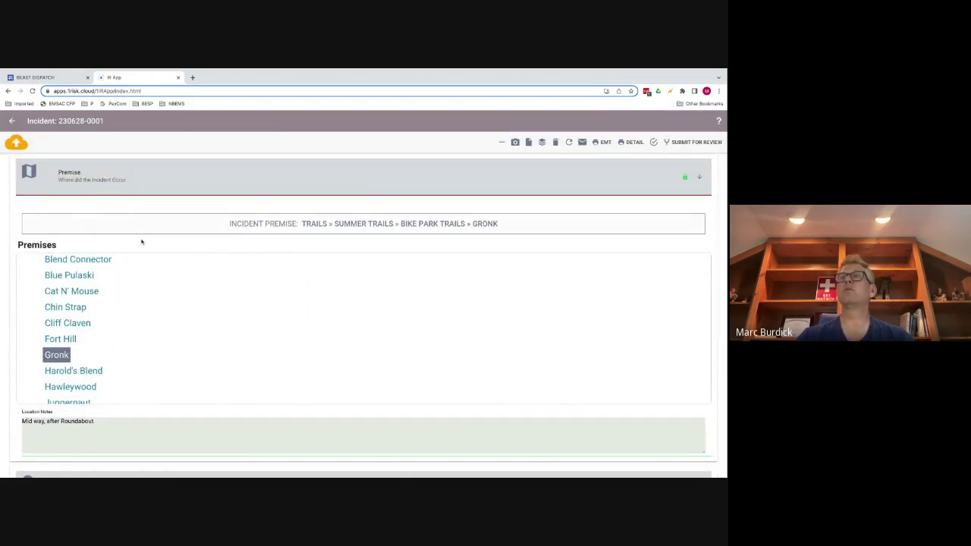
pyautogui.click(206, 184)
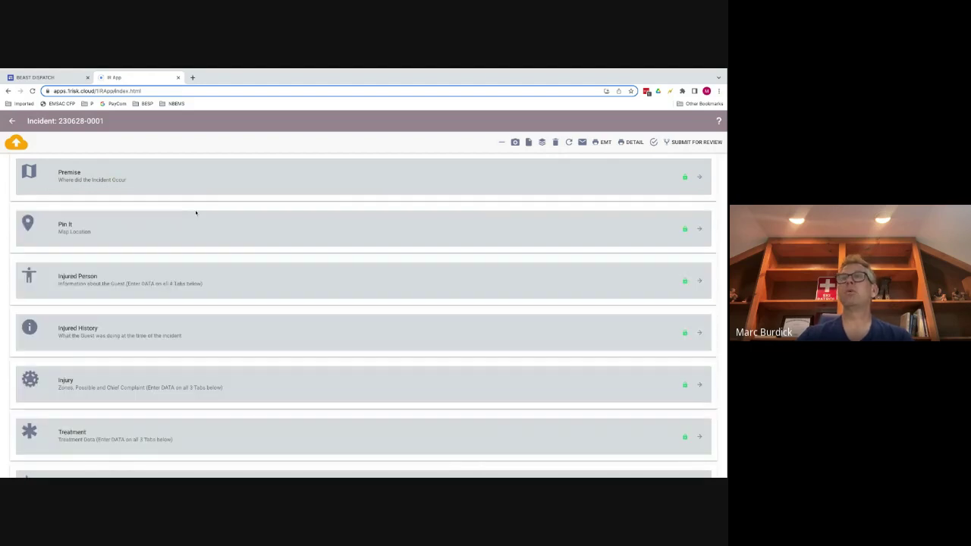
# Change the incident's possible injury from Fracture to Bruise/Contusion as the primary injury
pyautogui.scroll(-1, 195, 212)
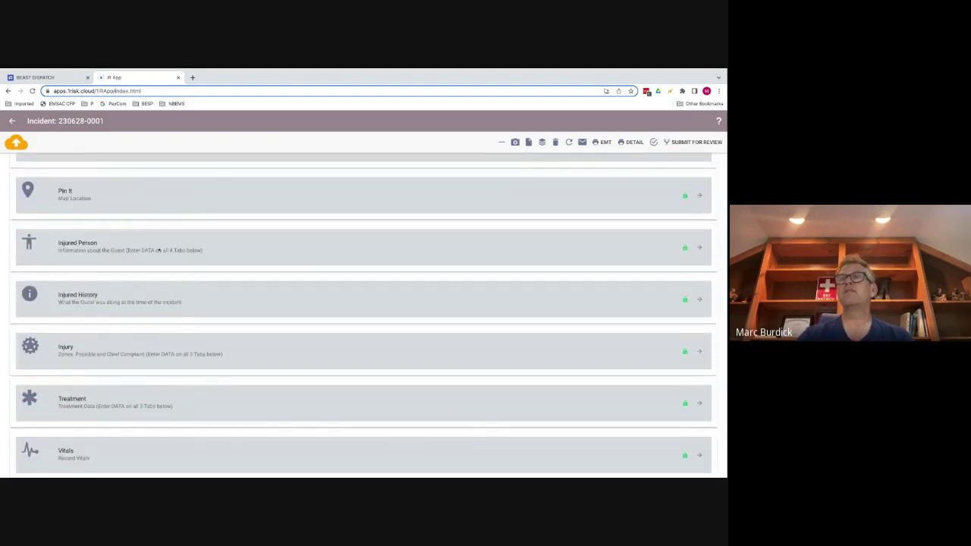
pyautogui.click(116, 355)
pyautogui.scroll(-2, 268, 347)
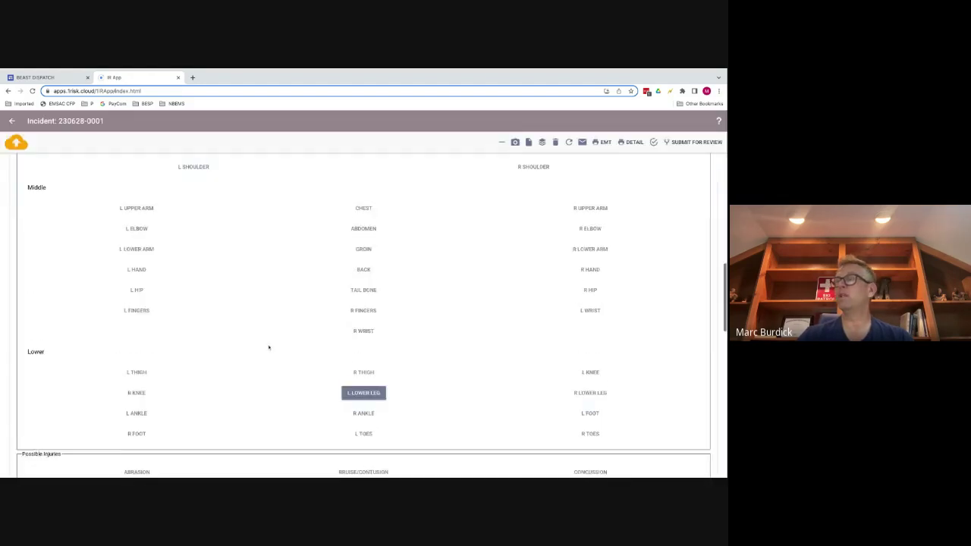
pyautogui.scroll(-1, 269, 347)
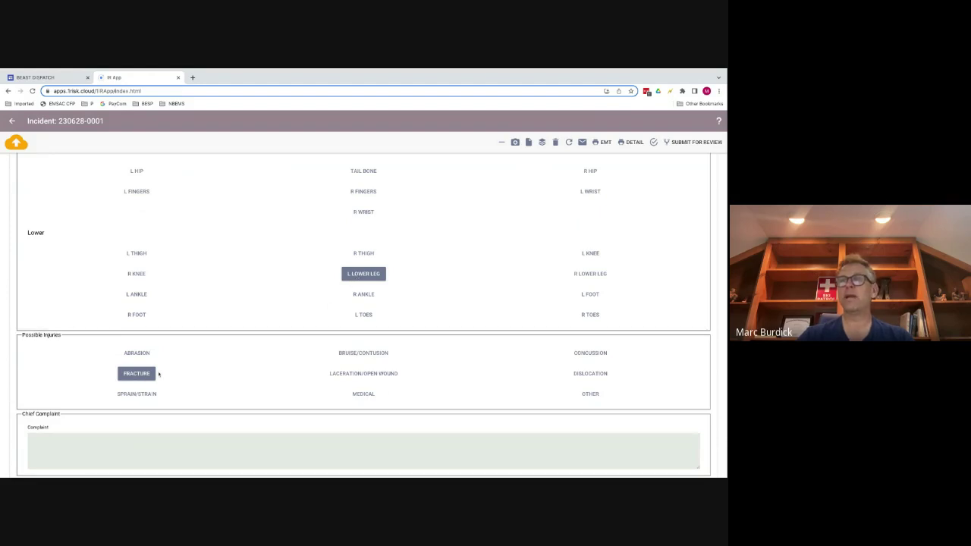
pyautogui.scroll(1, 182, 383)
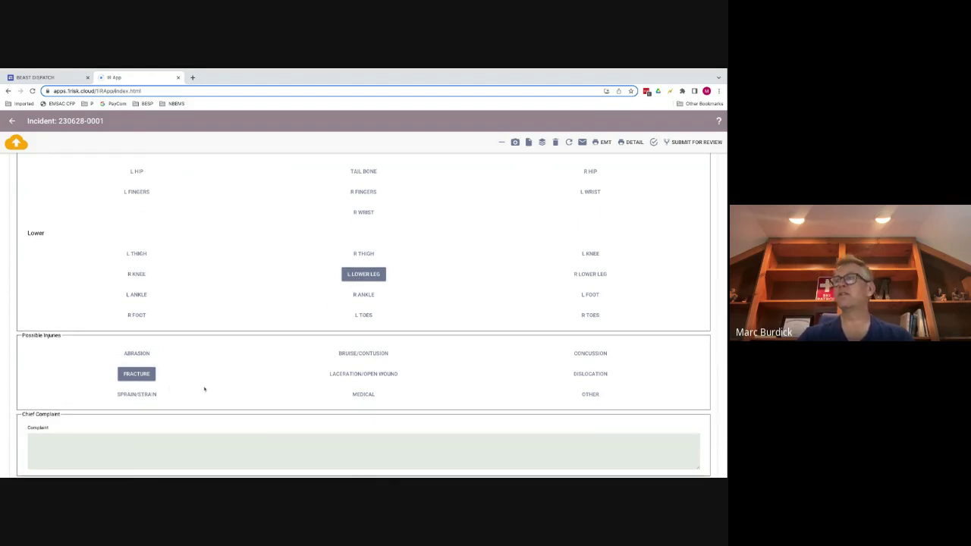
pyautogui.click(361, 355)
pyautogui.click(154, 378)
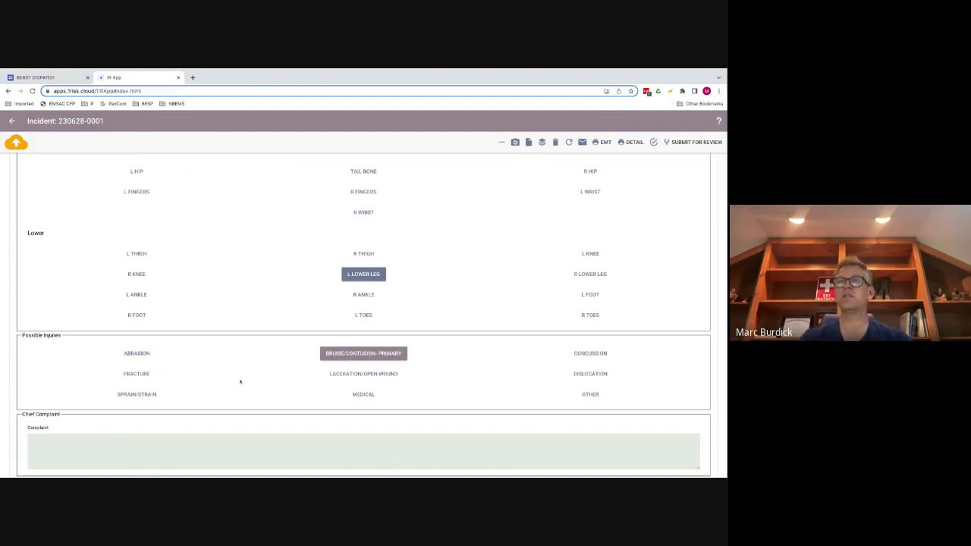
# Review the incident's remaining sections, the responders list and the available post-incident forms
pyautogui.scroll(-3, 239, 382)
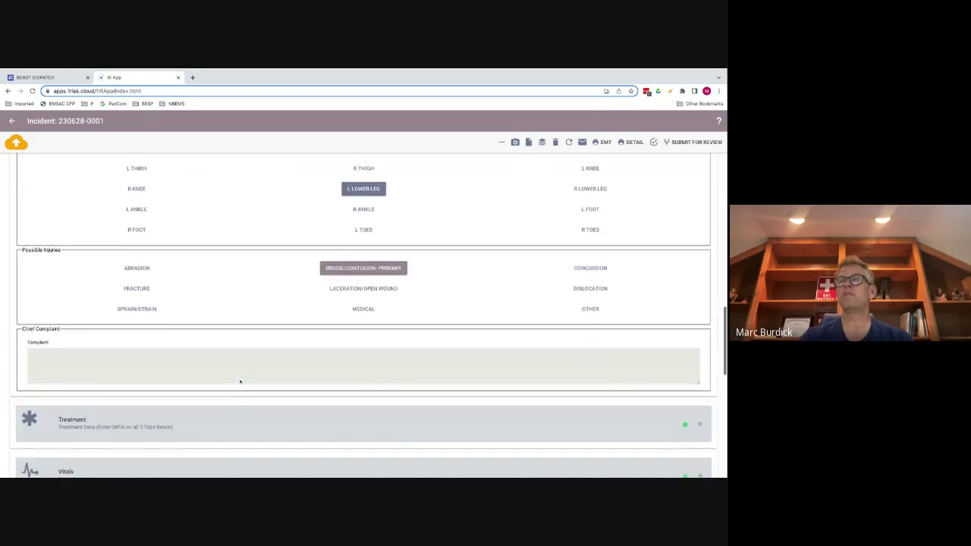
pyautogui.scroll(-3, 363, 314)
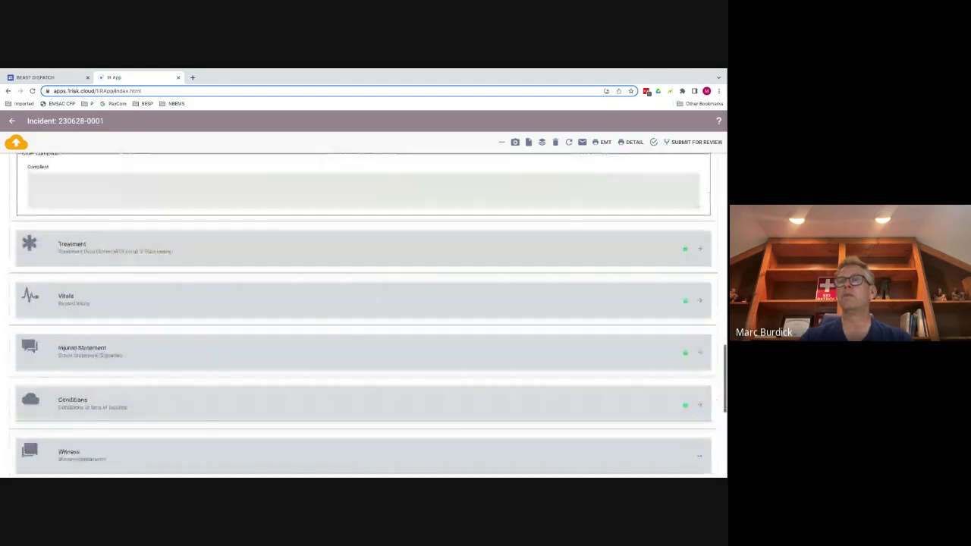
pyautogui.scroll(-2, 99, 433)
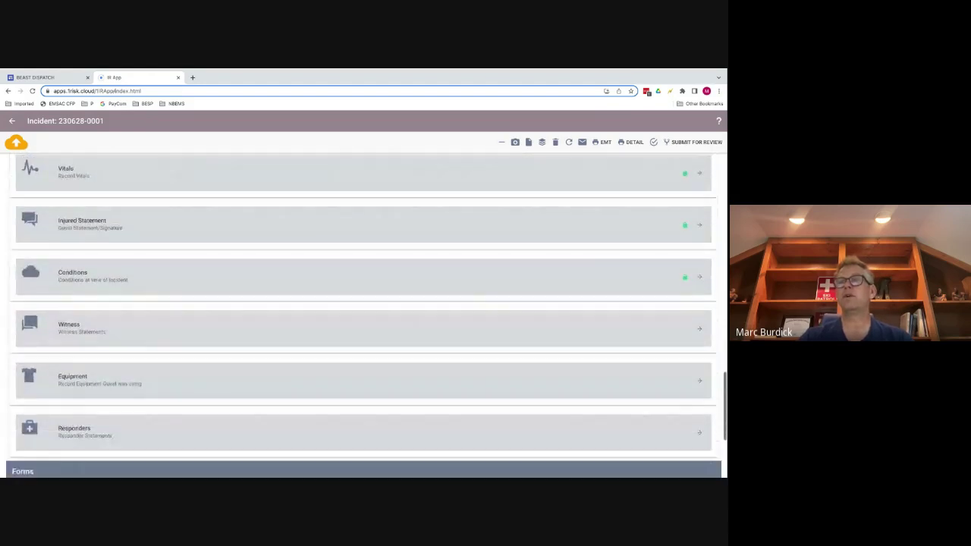
pyautogui.click(99, 432)
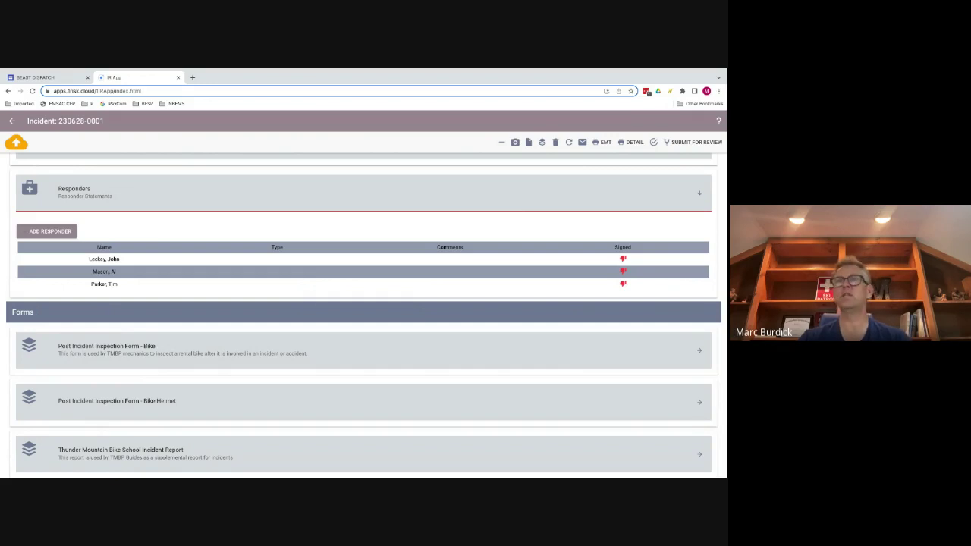
pyautogui.scroll(-1, 148, 291)
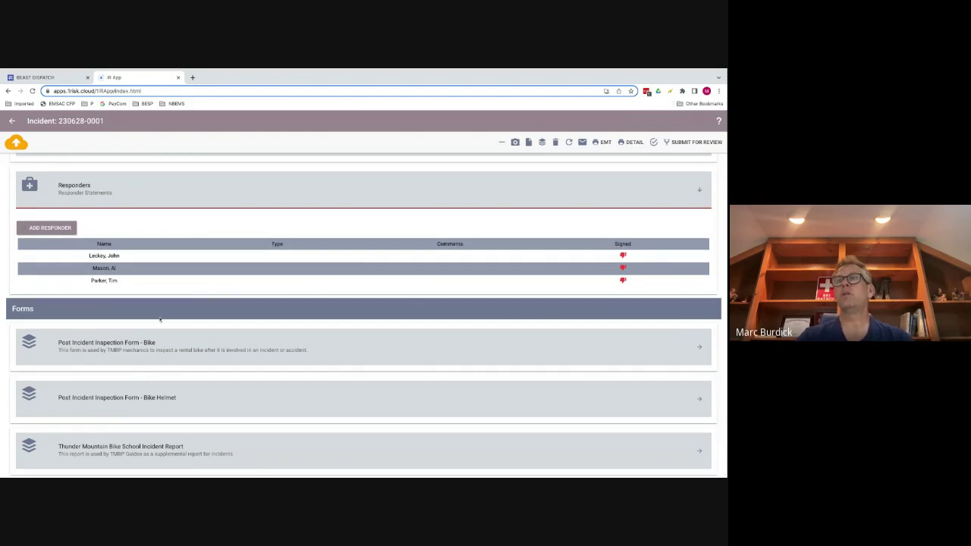
pyautogui.scroll(10, 160, 319)
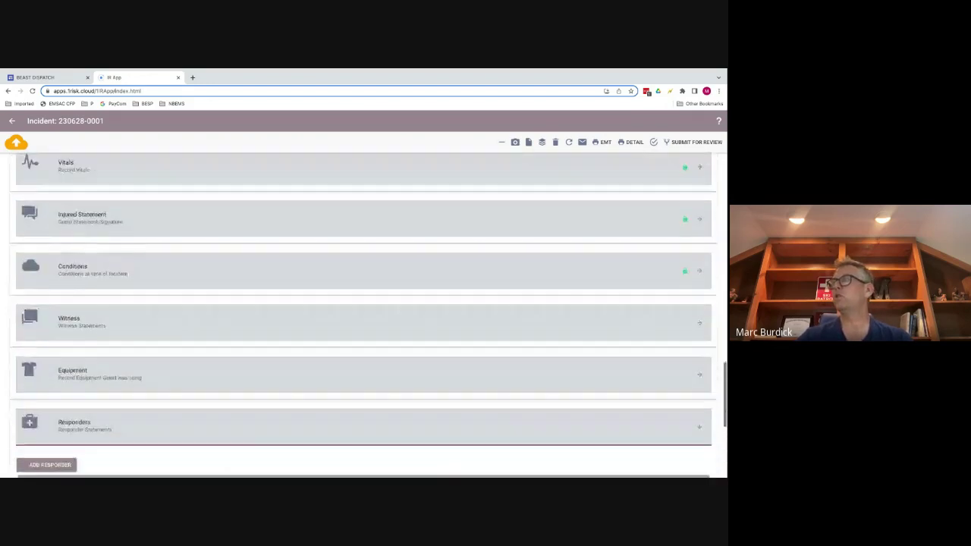
# Check the Gronk incident for missing required fields and return to the list of active incidents
pyautogui.scroll(15, 364, 315)
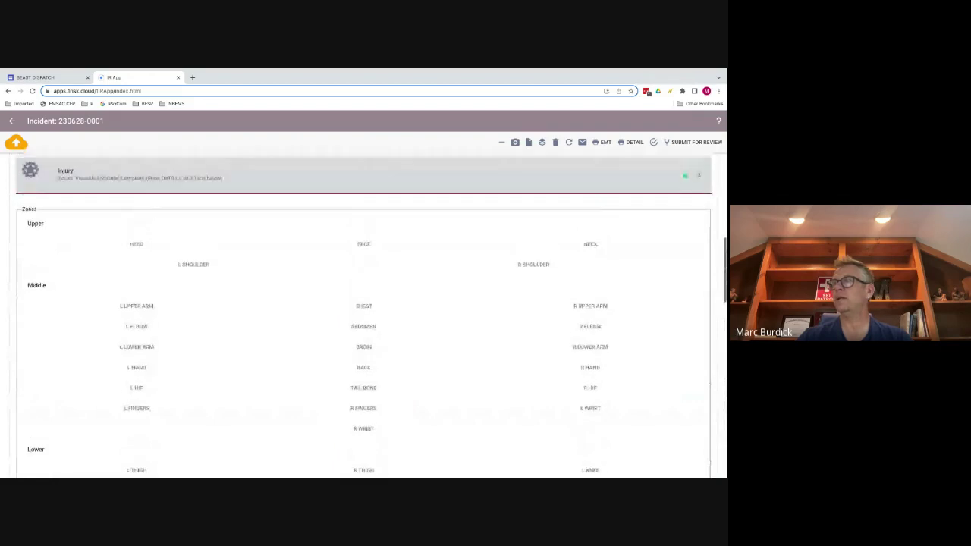
pyautogui.scroll(10, 363, 315)
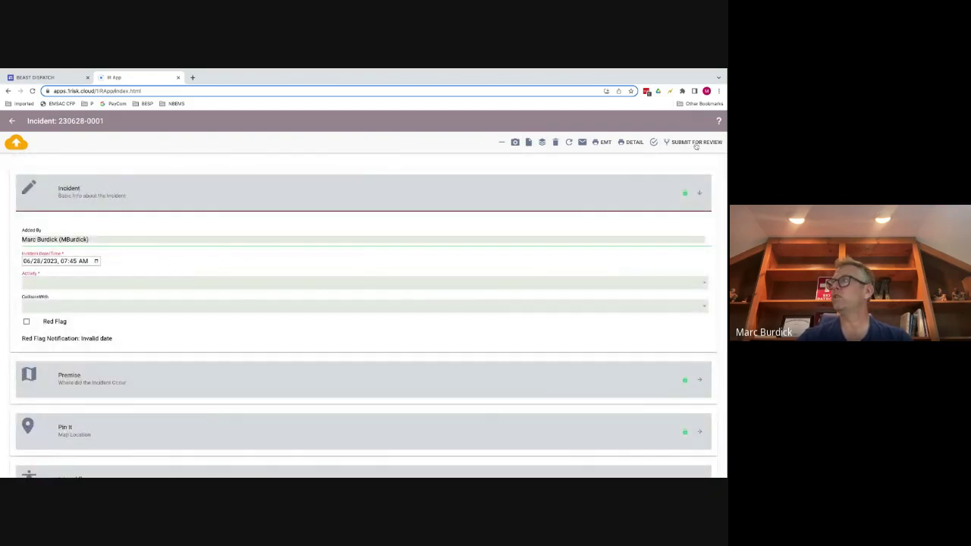
pyautogui.click(654, 143)
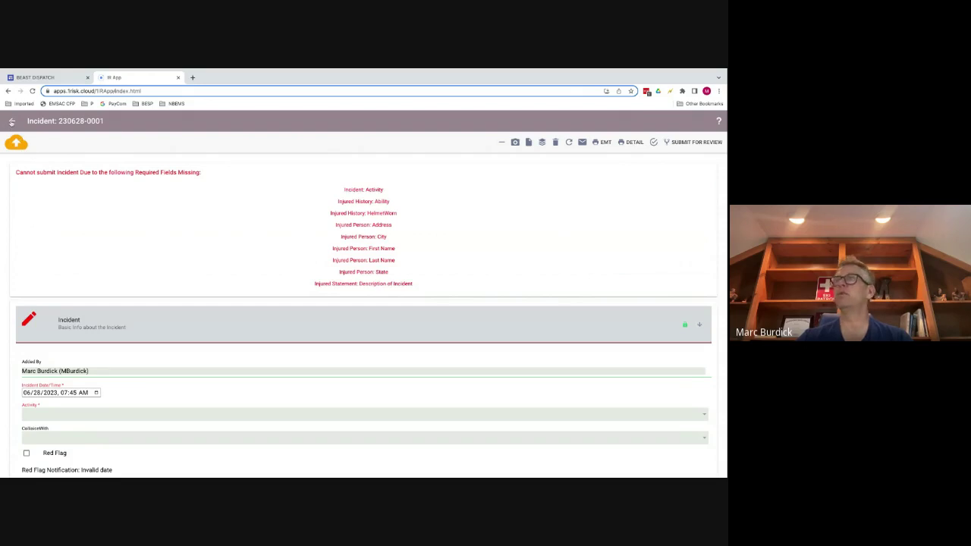
pyautogui.click(11, 121)
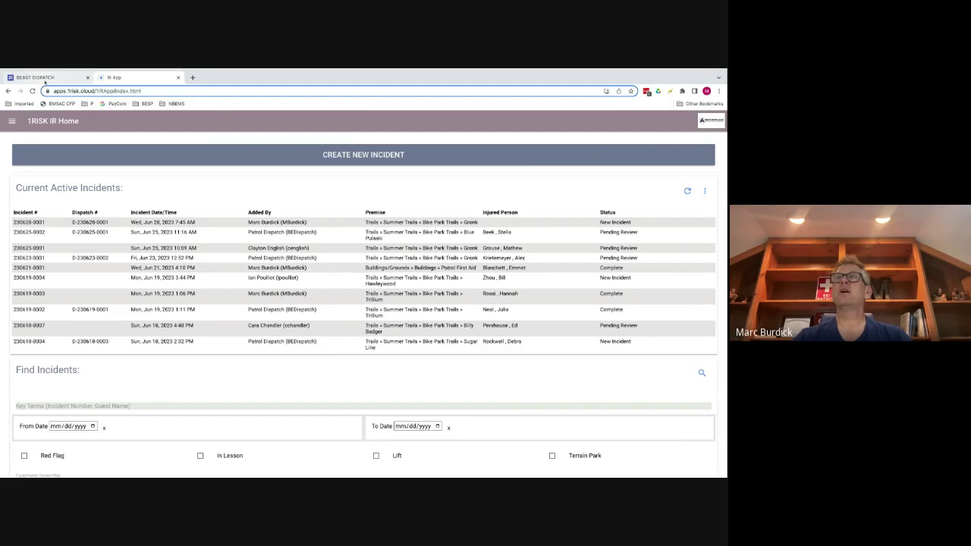
# Open 1Dispatch Command through Dispatch a Call on the BEAST DISPATCH dashboard and refresh the active dispatches
pyautogui.click(38, 77)
pyautogui.click(325, 271)
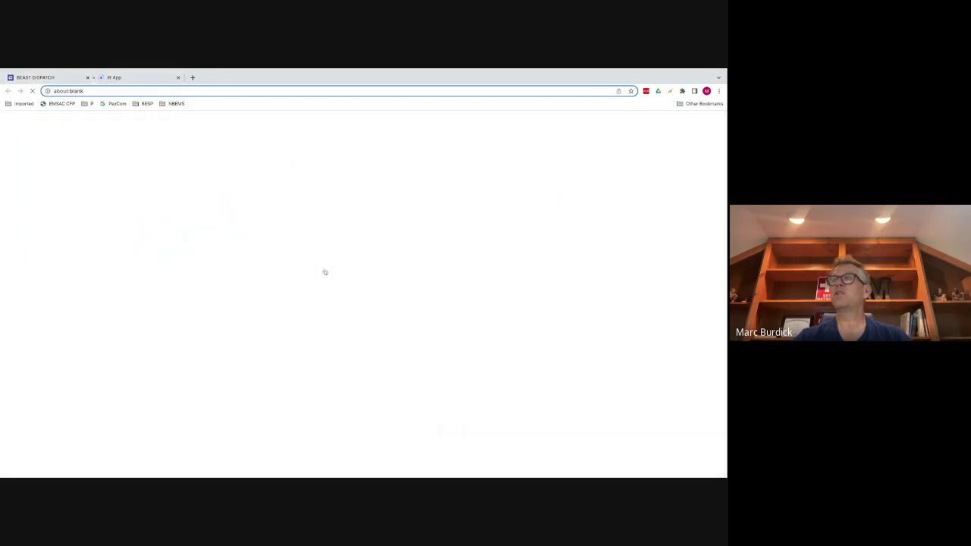
pyautogui.click(55, 78)
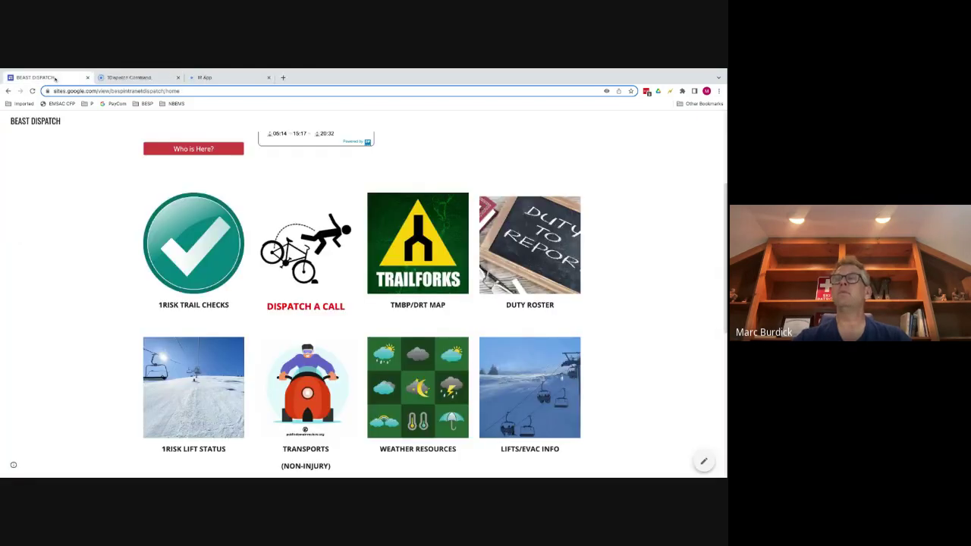
pyautogui.scroll(5, 61, 262)
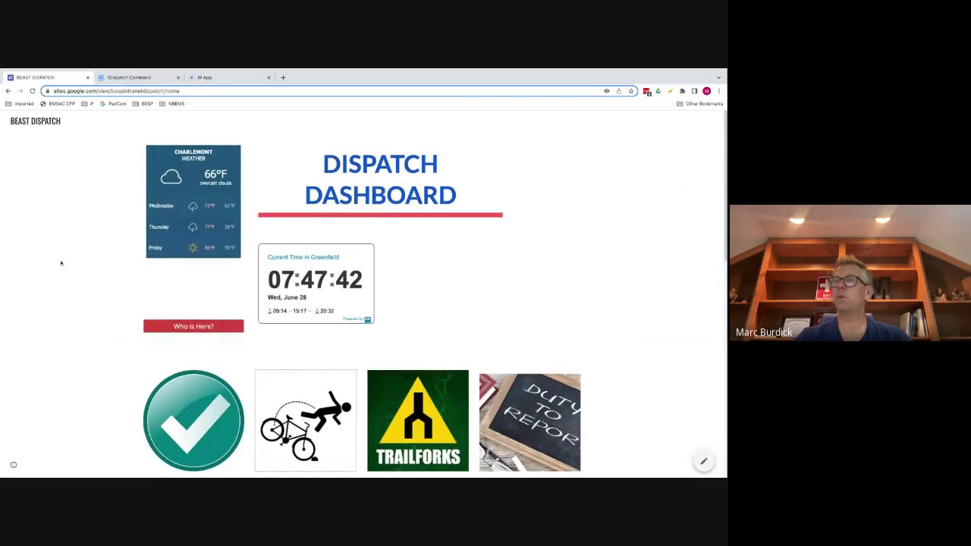
pyautogui.scroll(-2, 61, 263)
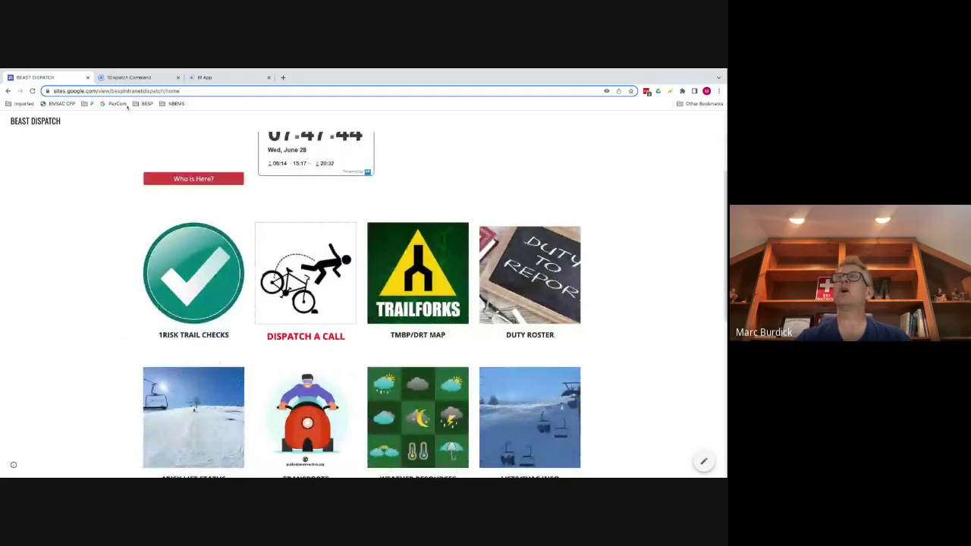
pyautogui.click(130, 77)
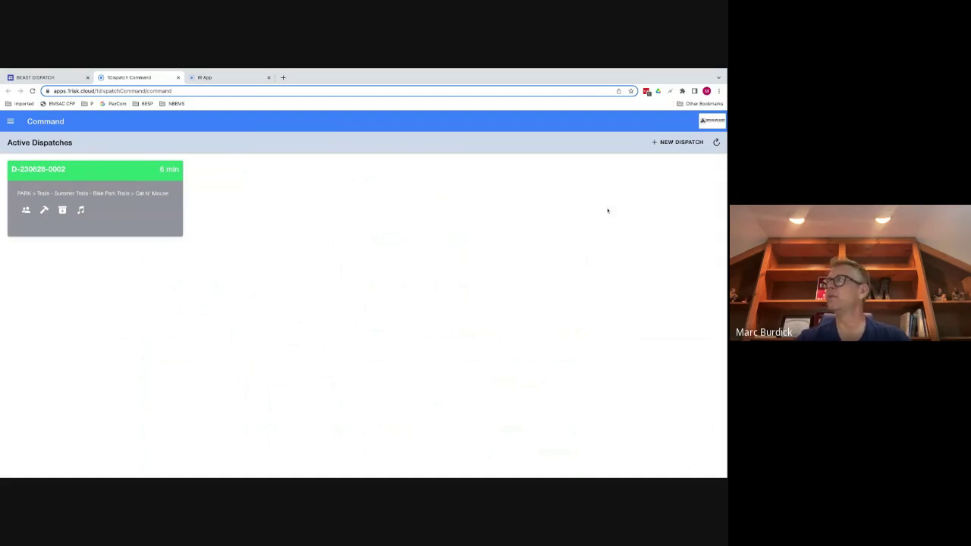
pyautogui.click(717, 144)
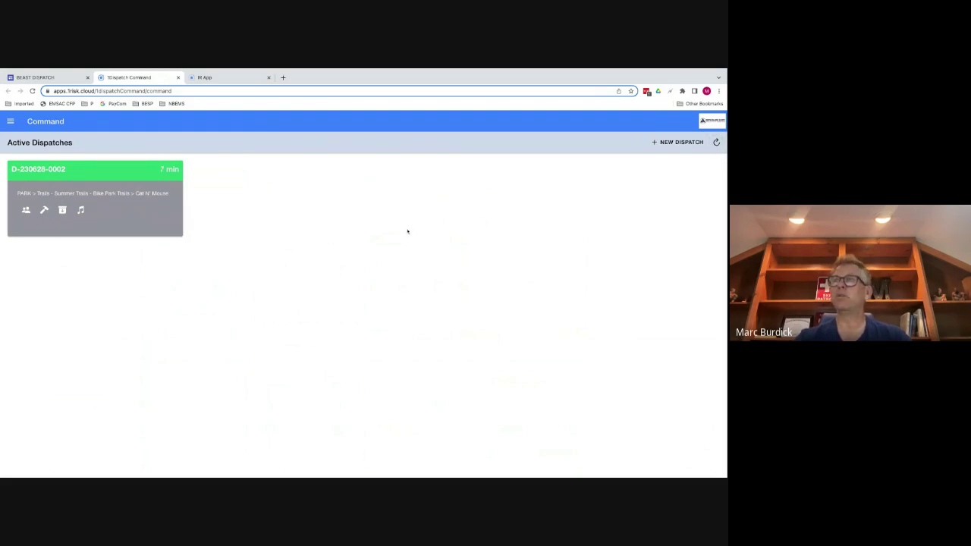
# Open the active Cat N' Mouse dispatch, add the note "test call" and close the dispatch
pyautogui.click(154, 216)
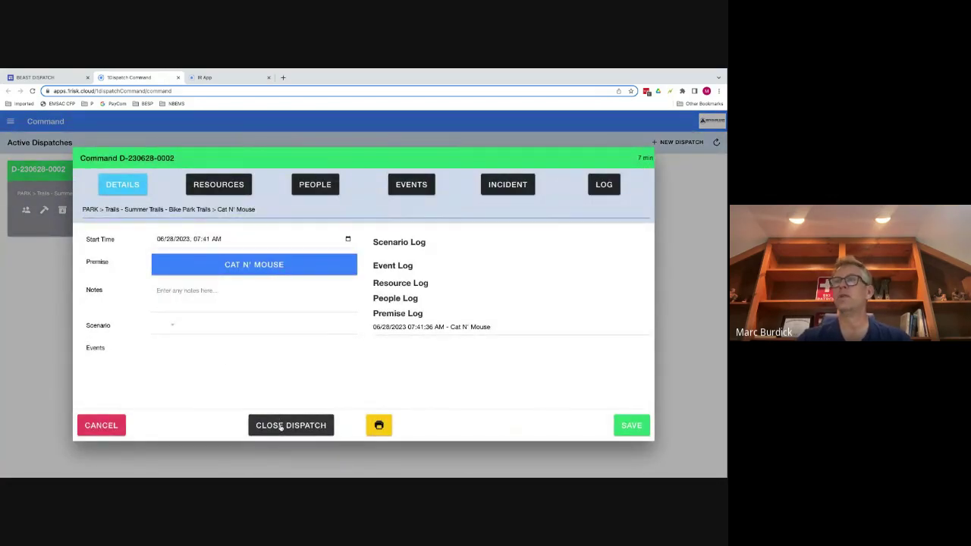
pyautogui.click(210, 290)
pyautogui.write('test')
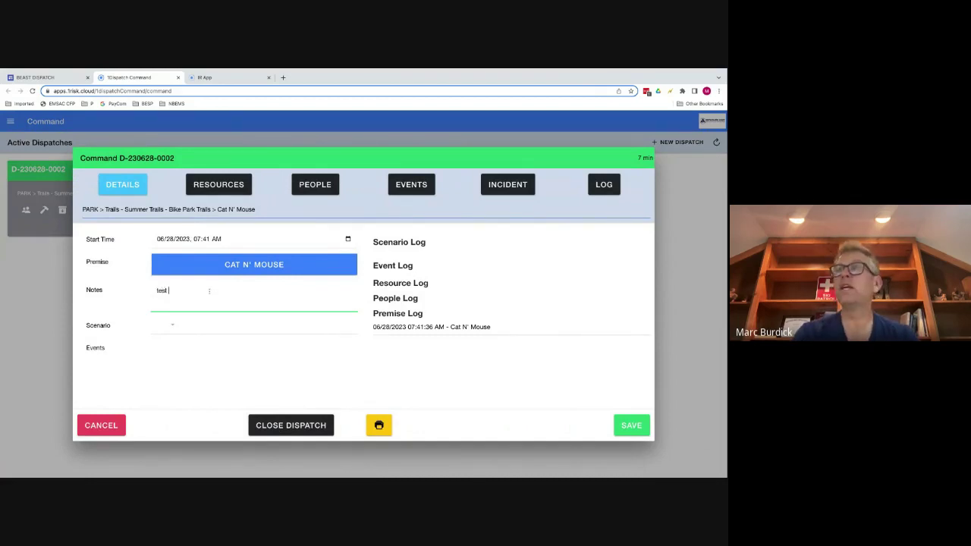
pyautogui.write(' call')
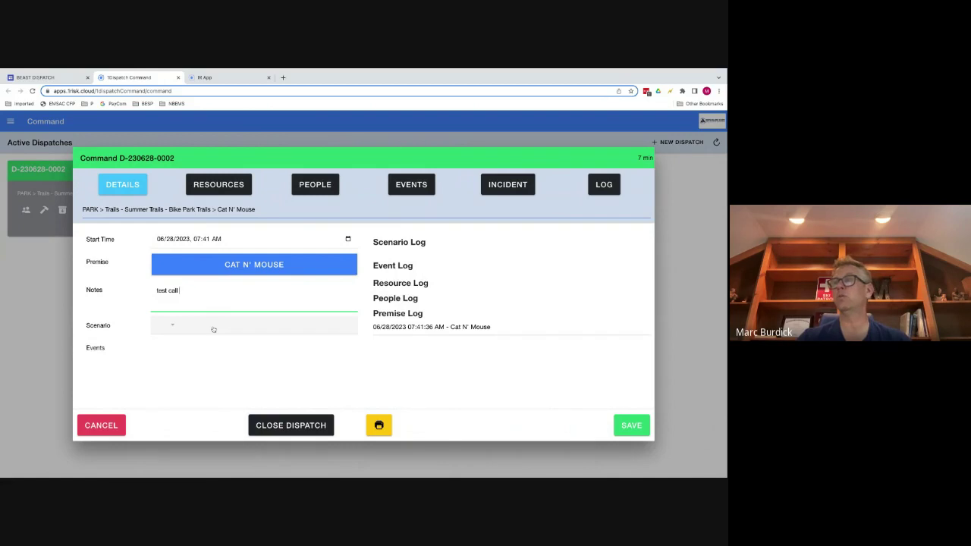
pyautogui.click(282, 428)
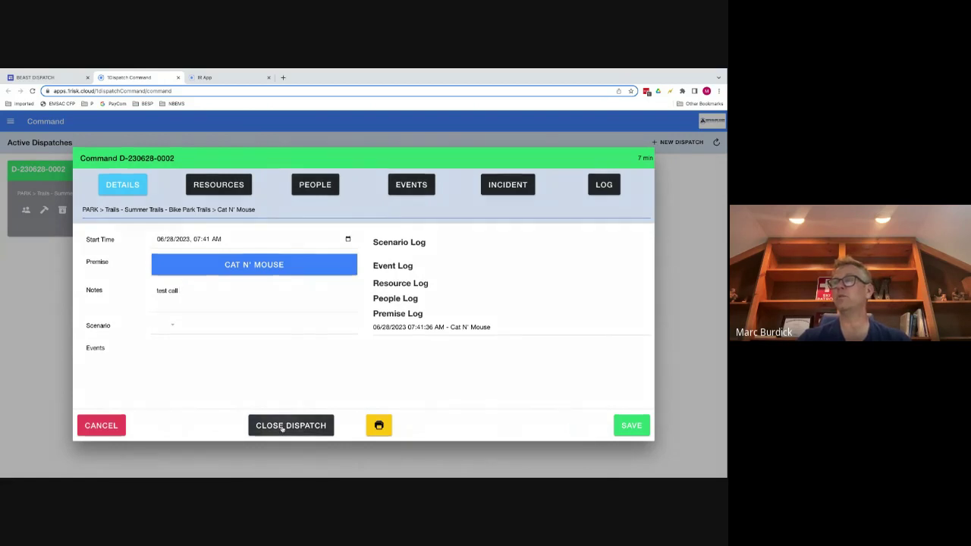